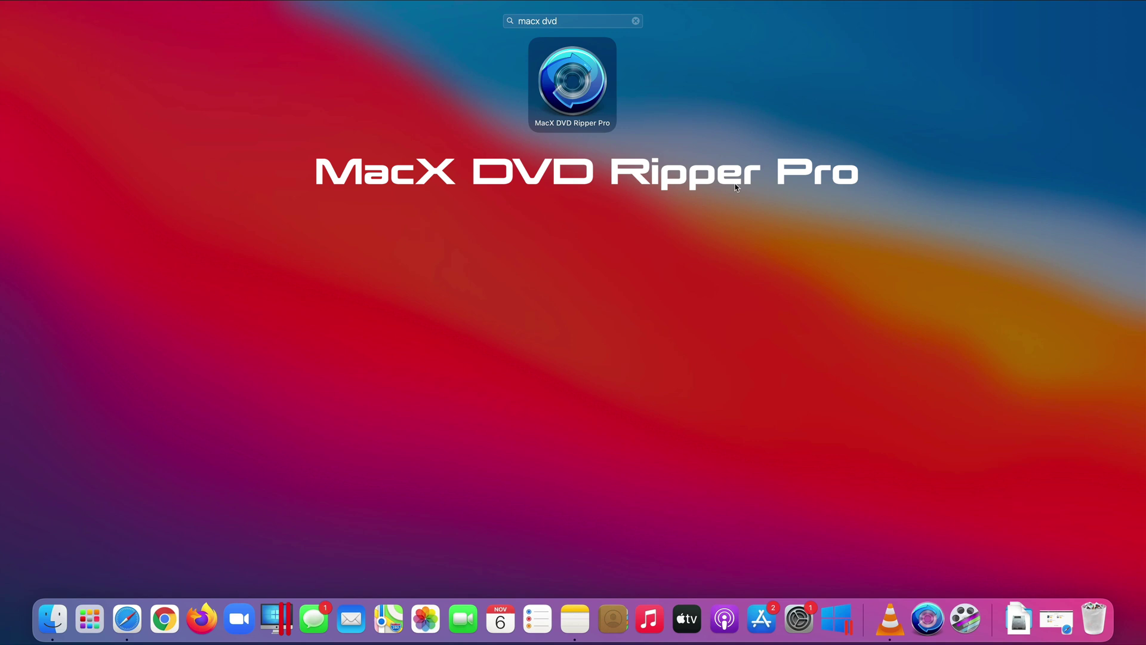
- Launch MacX DVD Ripper Pro from Launchpad
{"action": "left_click", "coordinate": [563, 93]}
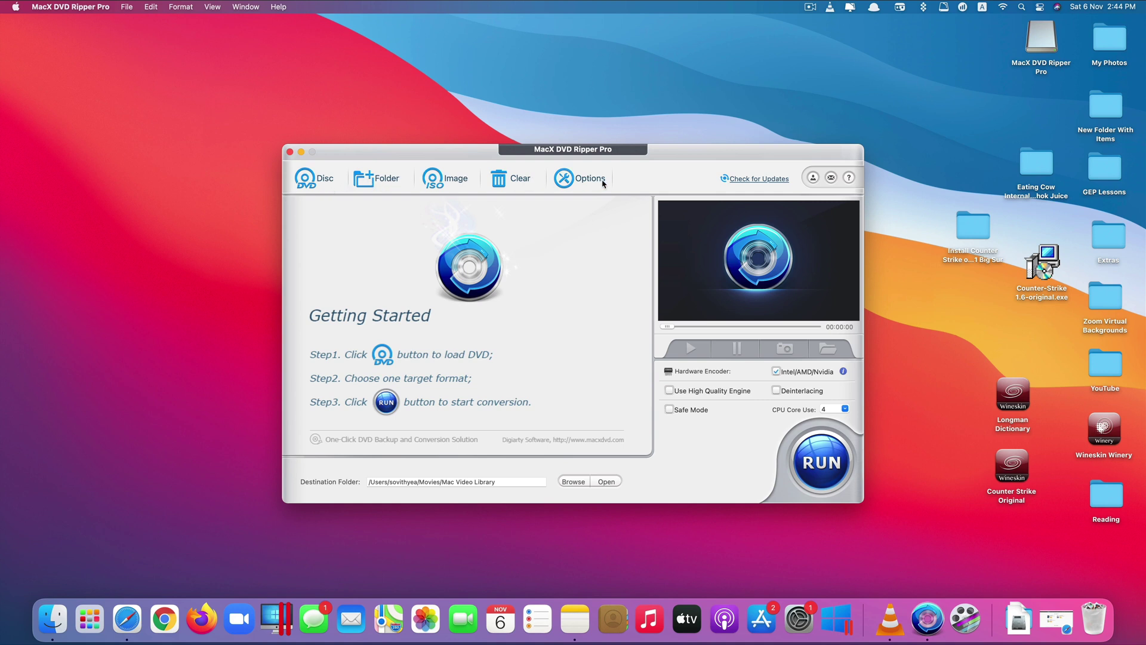
{"action": "left_click", "coordinate": [313, 184]}
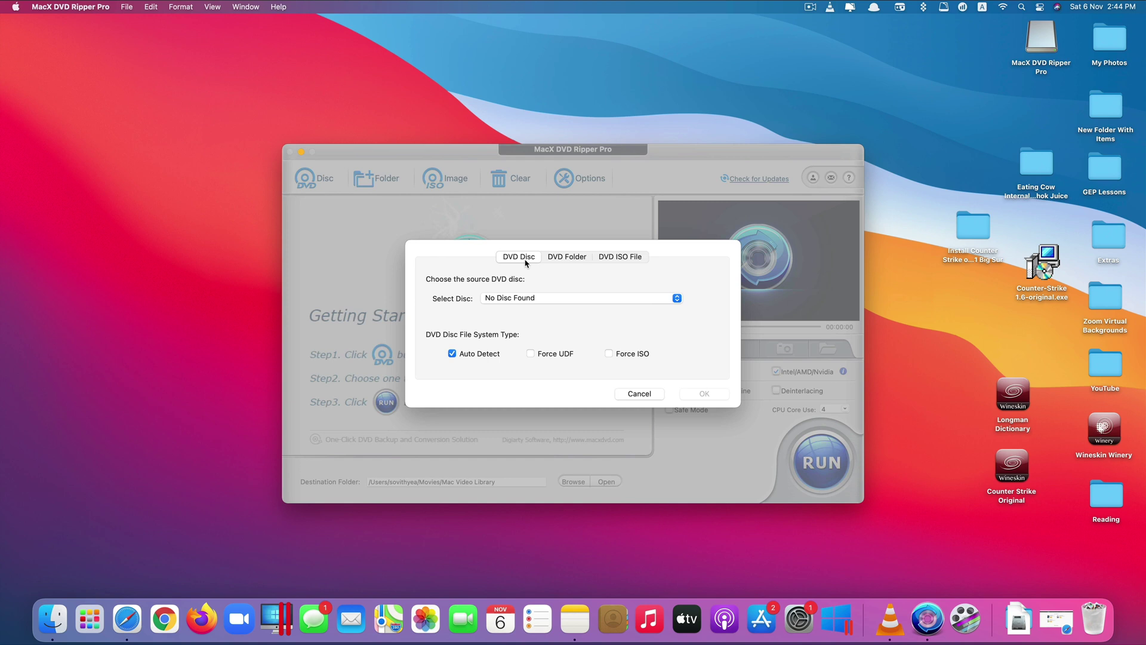
{"action": "left_click", "coordinate": [564, 263]}
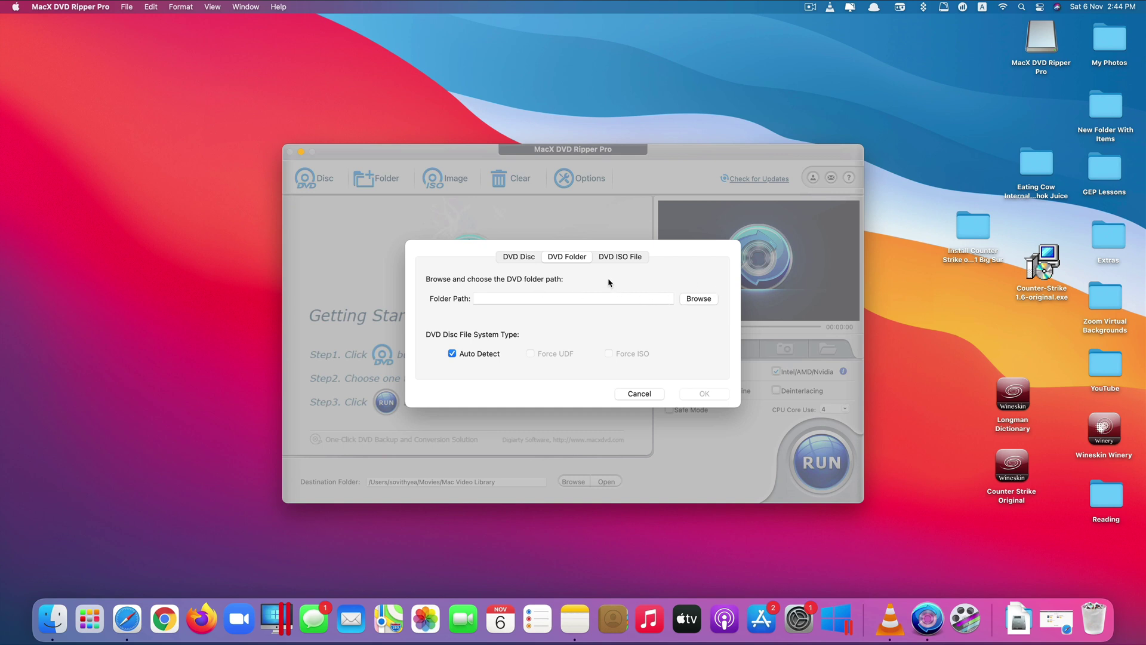
{"action": "left_click", "coordinate": [619, 260]}
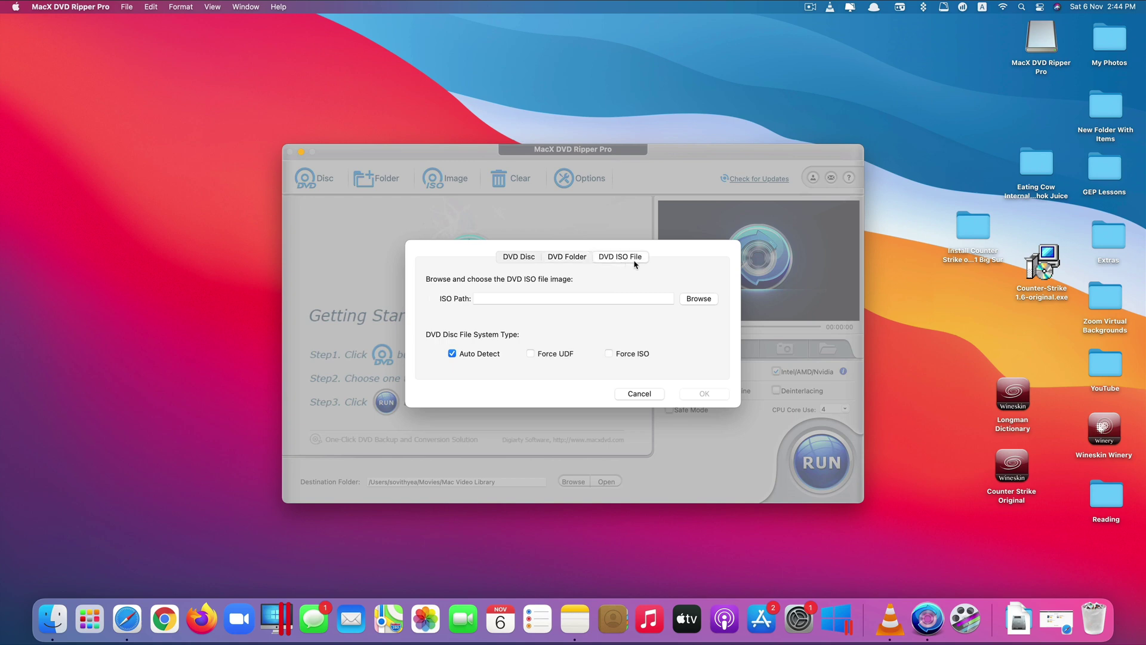
{"action": "left_click", "coordinate": [639, 393]}
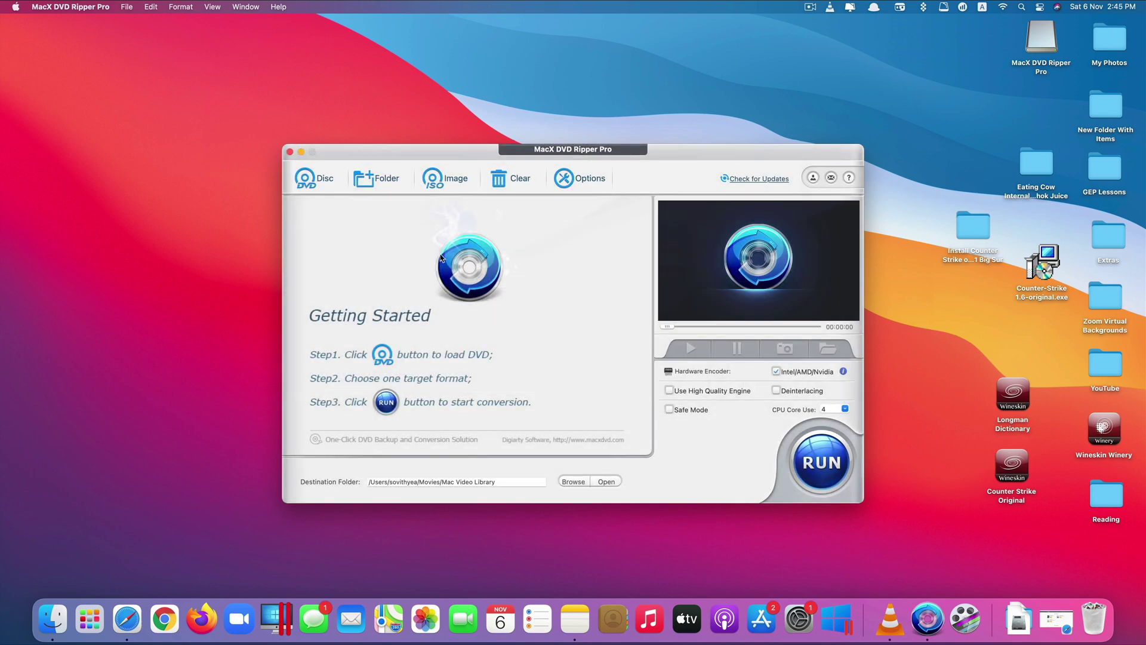
{"action": "left_click", "coordinate": [389, 181]}
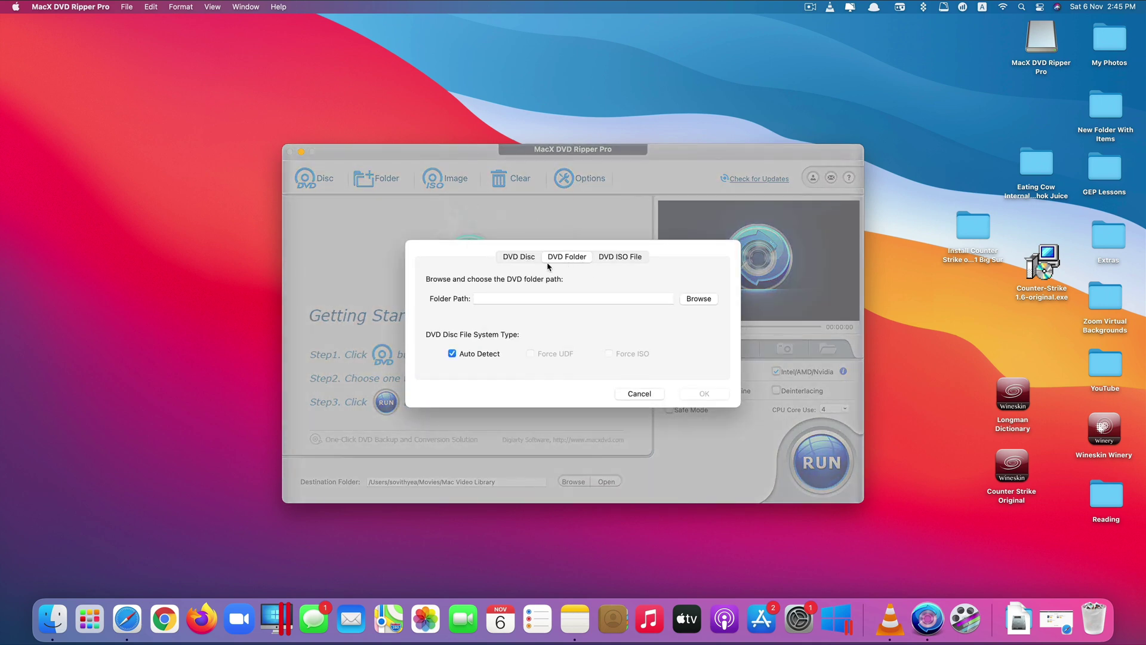
{"action": "left_click", "coordinate": [644, 393]}
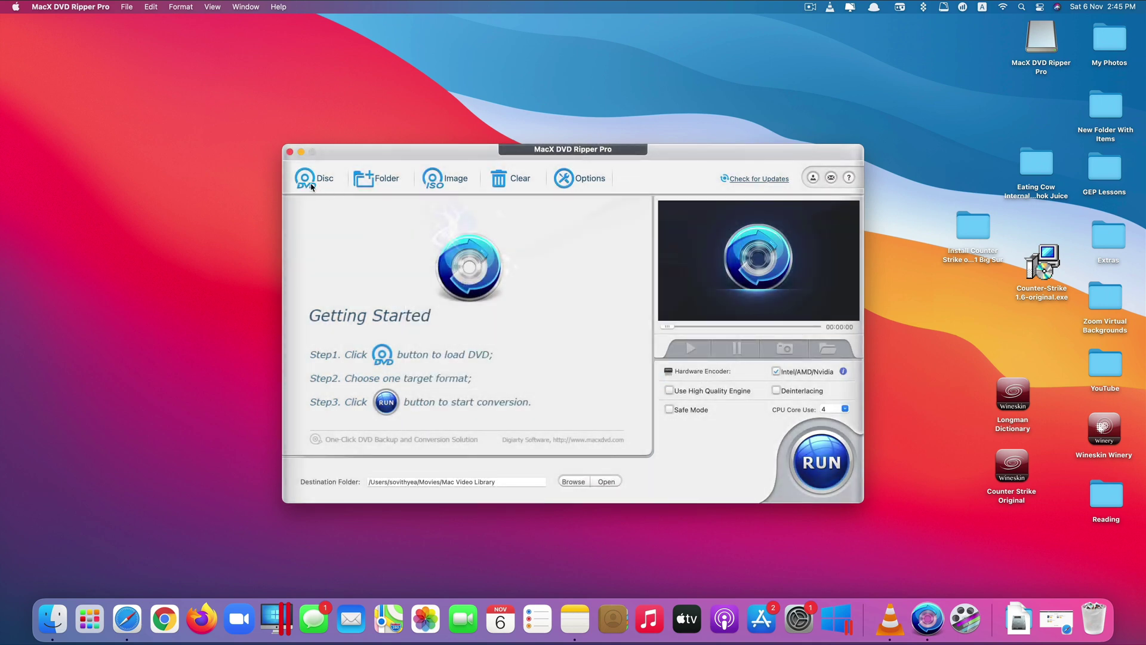
{"action": "left_click", "coordinate": [380, 179]}
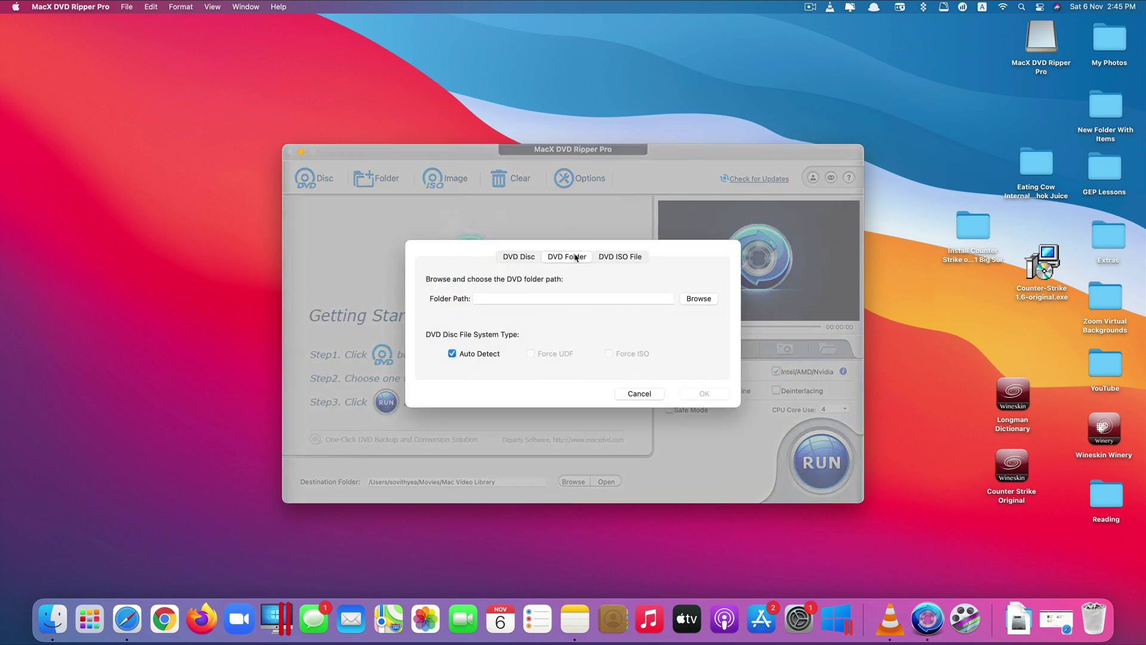
{"action": "left_click", "coordinate": [652, 392]}
{"action": "left_click", "coordinate": [461, 180]}
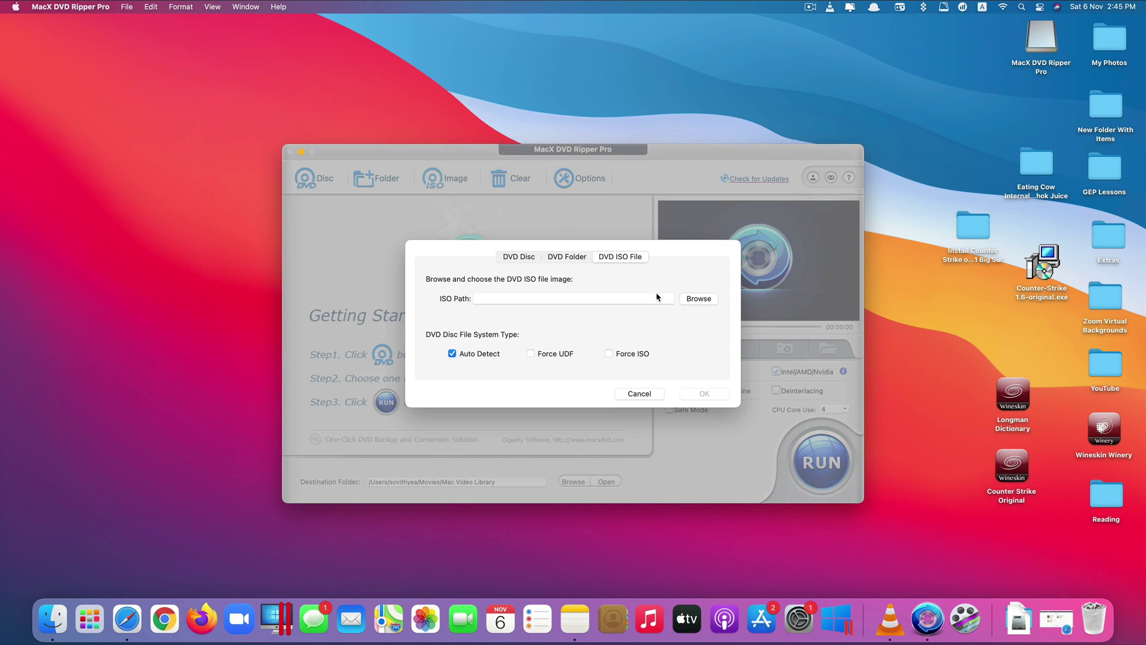
{"action": "left_click", "coordinate": [639, 393]}
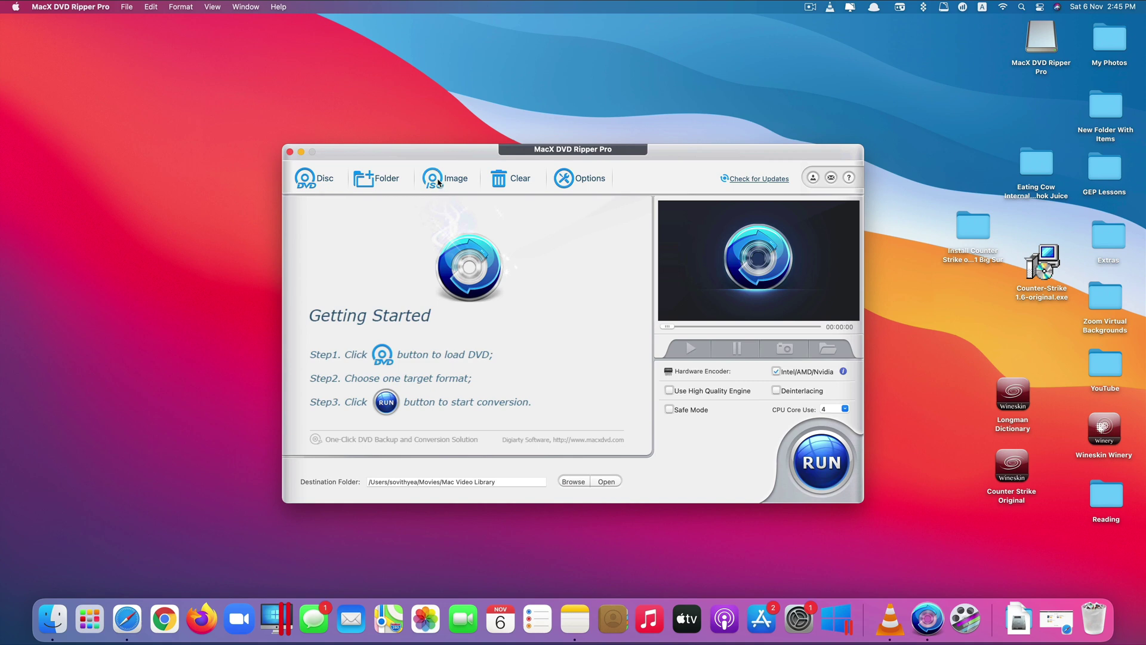
- Load GREENWOOD_DISC_1.ISO as the Image source so its eight titles are listed
{"action": "left_click", "coordinate": [439, 182]}
{"action": "left_click", "coordinate": [702, 299]}
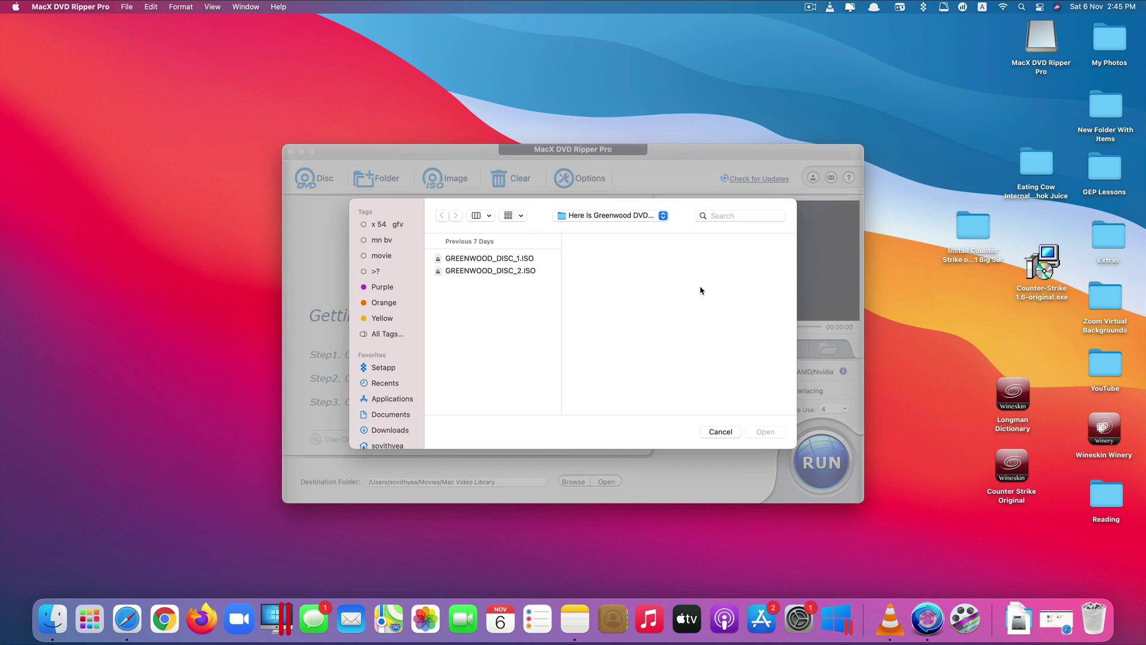
{"action": "left_click", "coordinate": [491, 259]}
{"action": "left_click", "coordinate": [764, 431]}
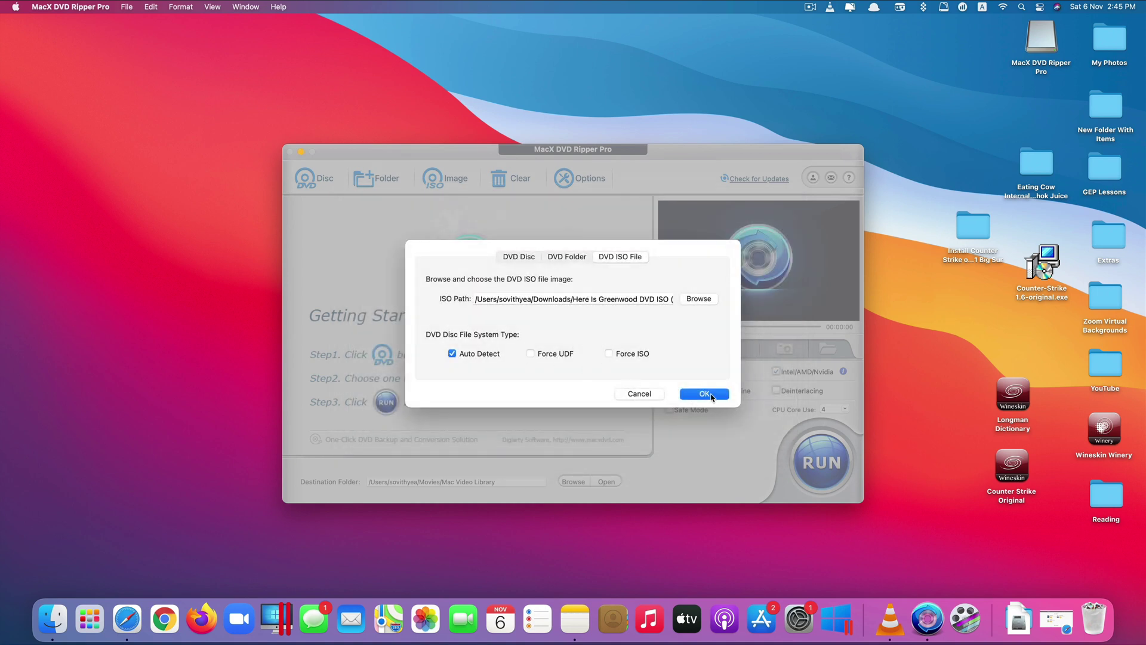
{"action": "left_click", "coordinate": [705, 394]}
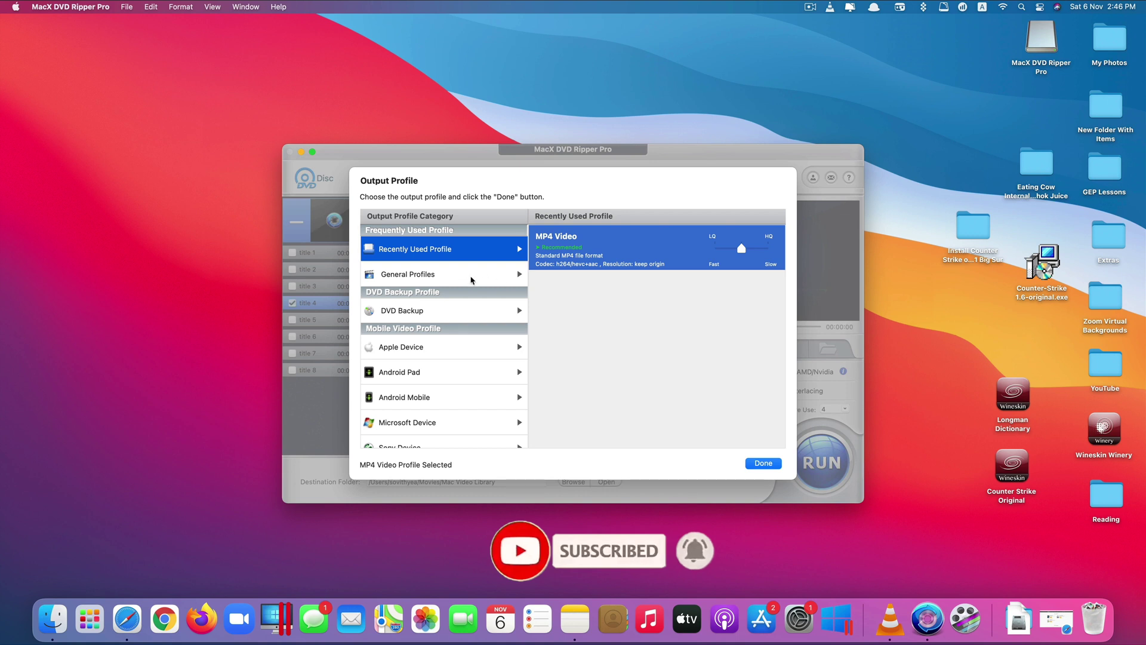
{"action": "left_click", "coordinate": [475, 278]}
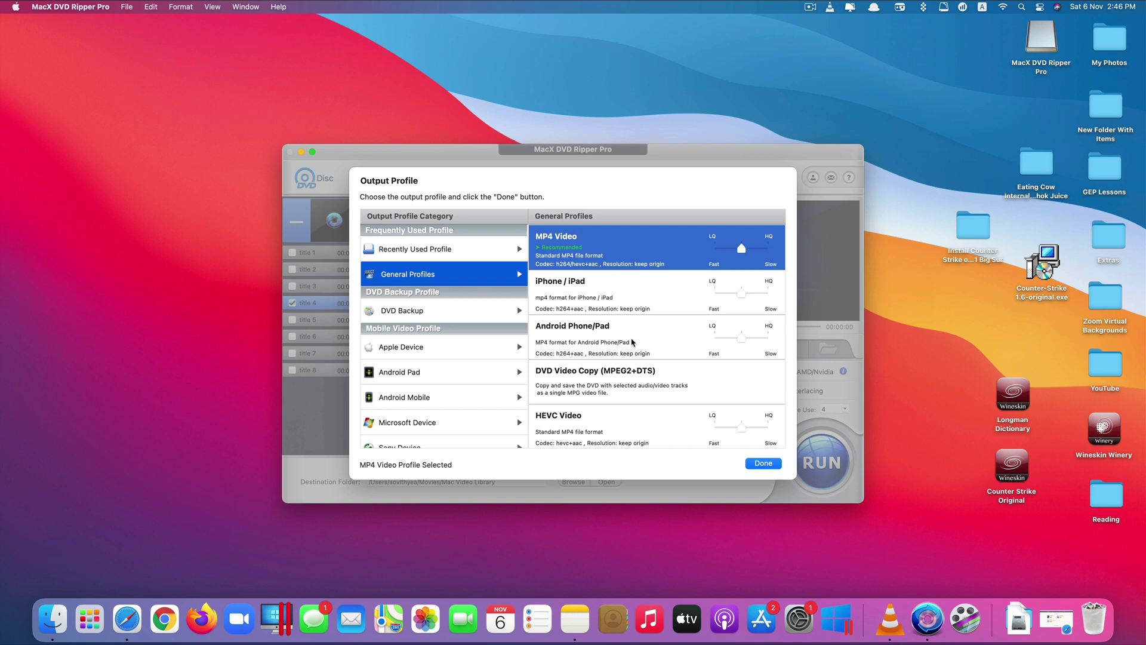
{"action": "scroll", "coordinate": [623, 347], "scroll_direction": "down", "scroll_amount": 3}
{"action": "scroll", "coordinate": [623, 383], "scroll_direction": "down", "scroll_amount": 3}
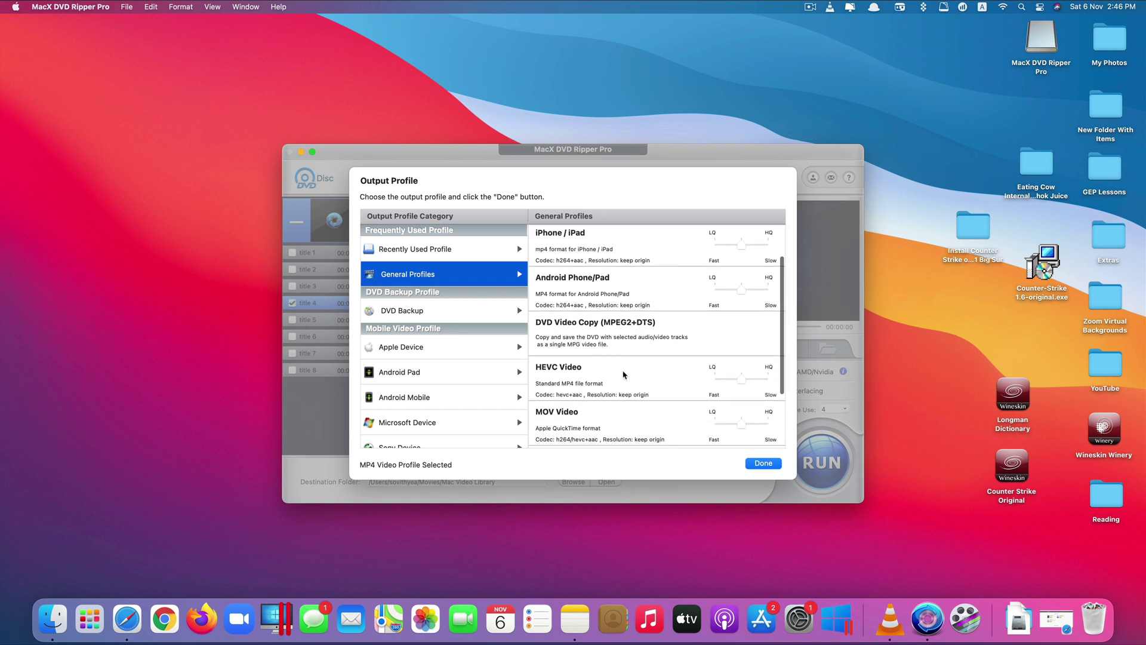
{"action": "scroll", "coordinate": [600, 359], "scroll_direction": "down", "scroll_amount": 5}
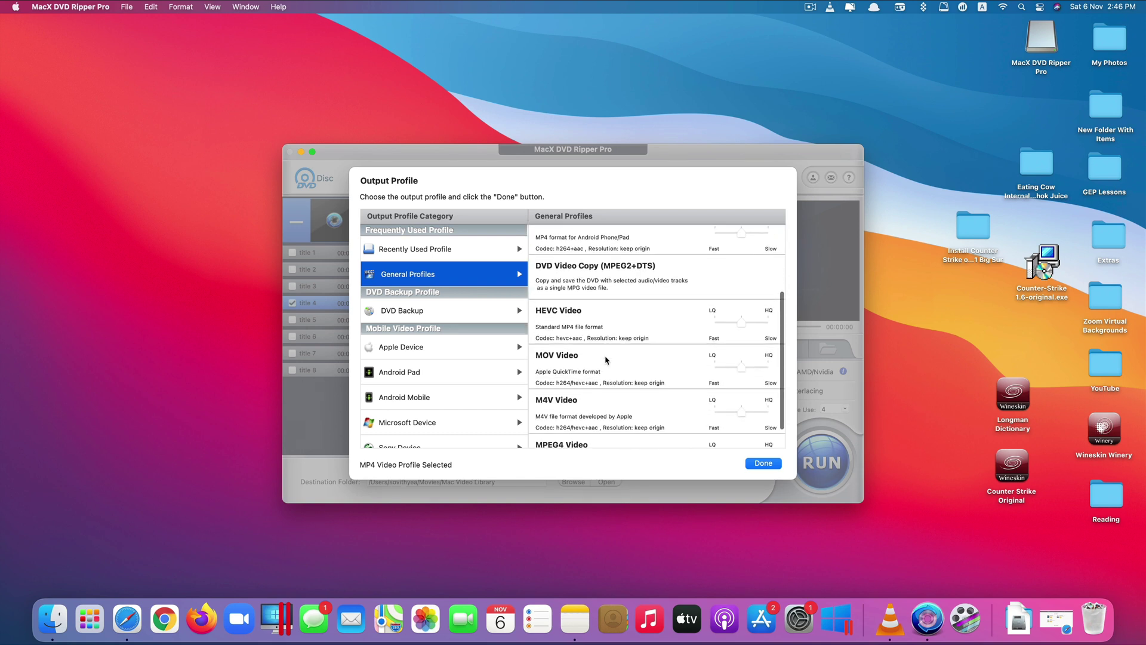
{"action": "left_click", "coordinate": [376, 310]}
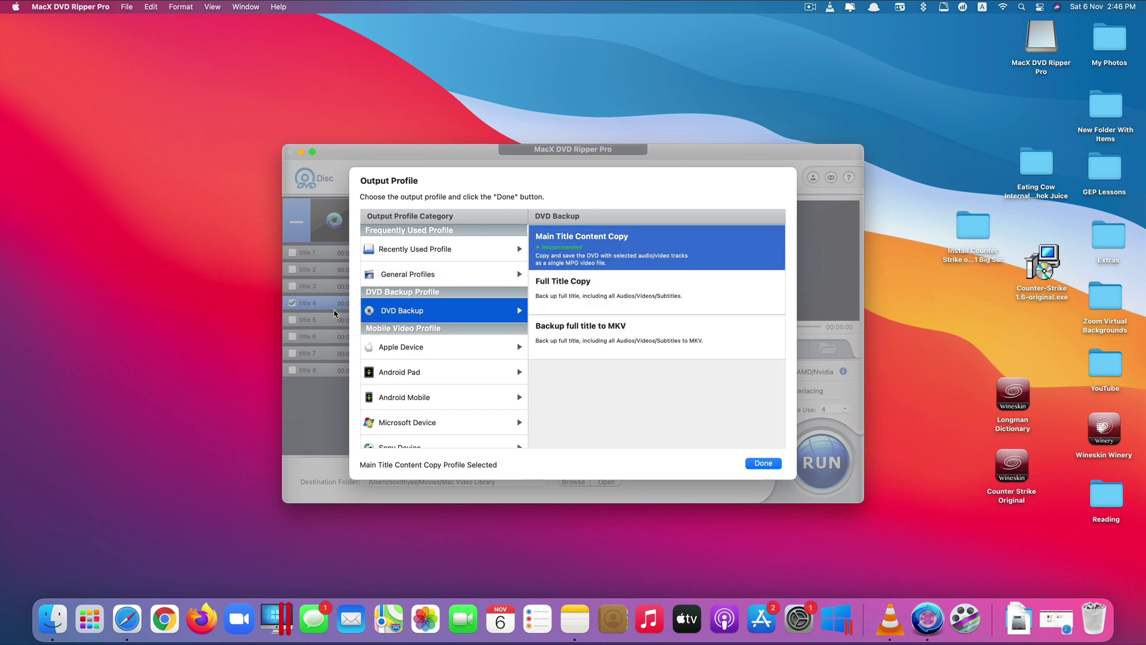
{"action": "left_click", "coordinate": [450, 349]}
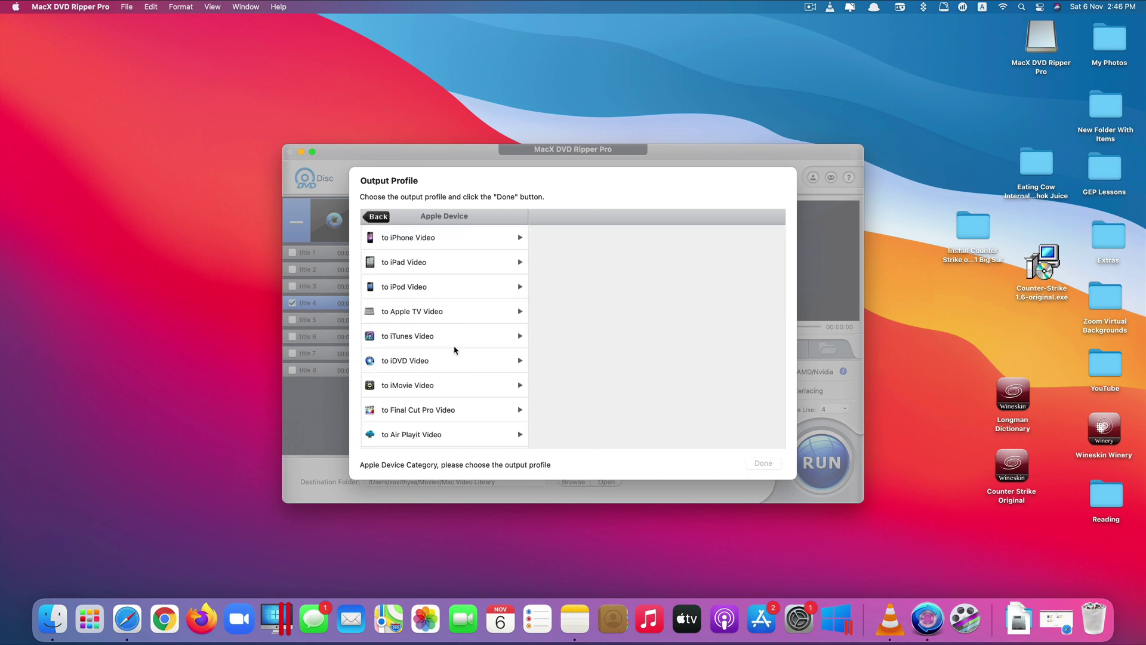
{"action": "left_click", "coordinate": [431, 244]}
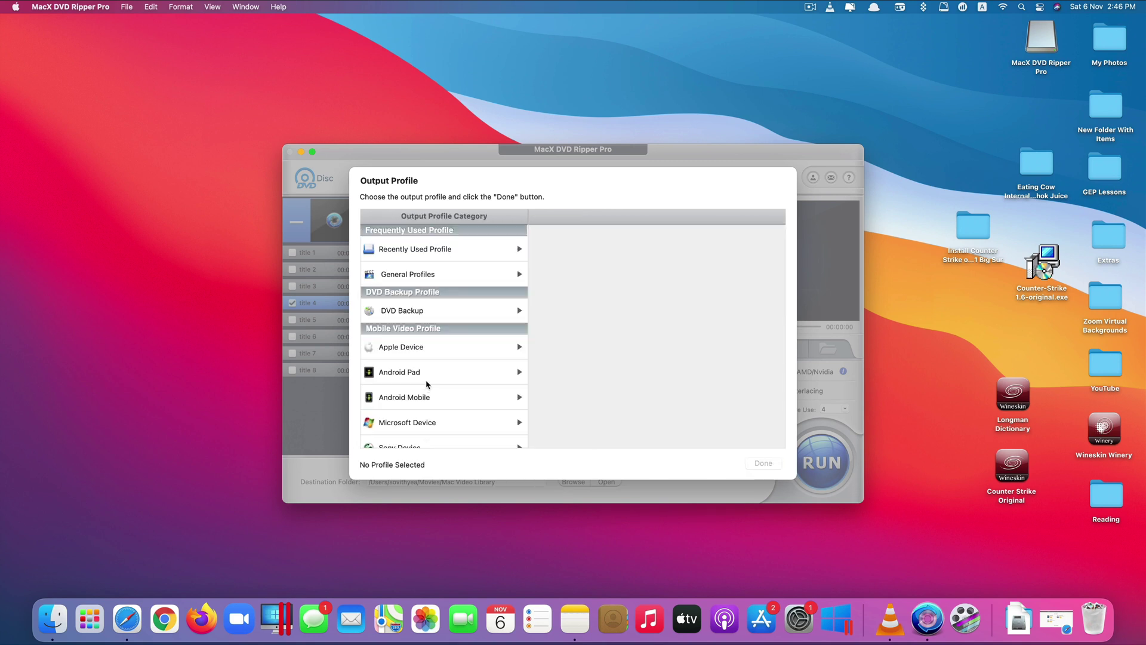
{"action": "left_click", "coordinate": [437, 378]}
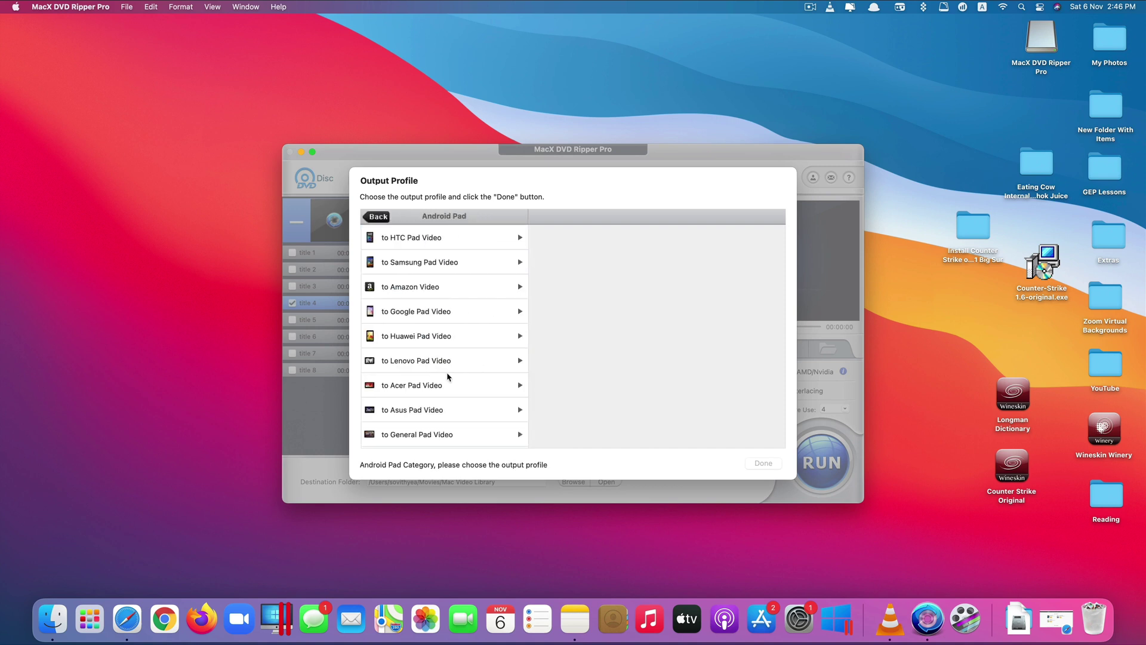
{"action": "left_click", "coordinate": [378, 216]}
{"action": "scroll", "coordinate": [421, 367], "scroll_direction": "down", "scroll_amount": 2}
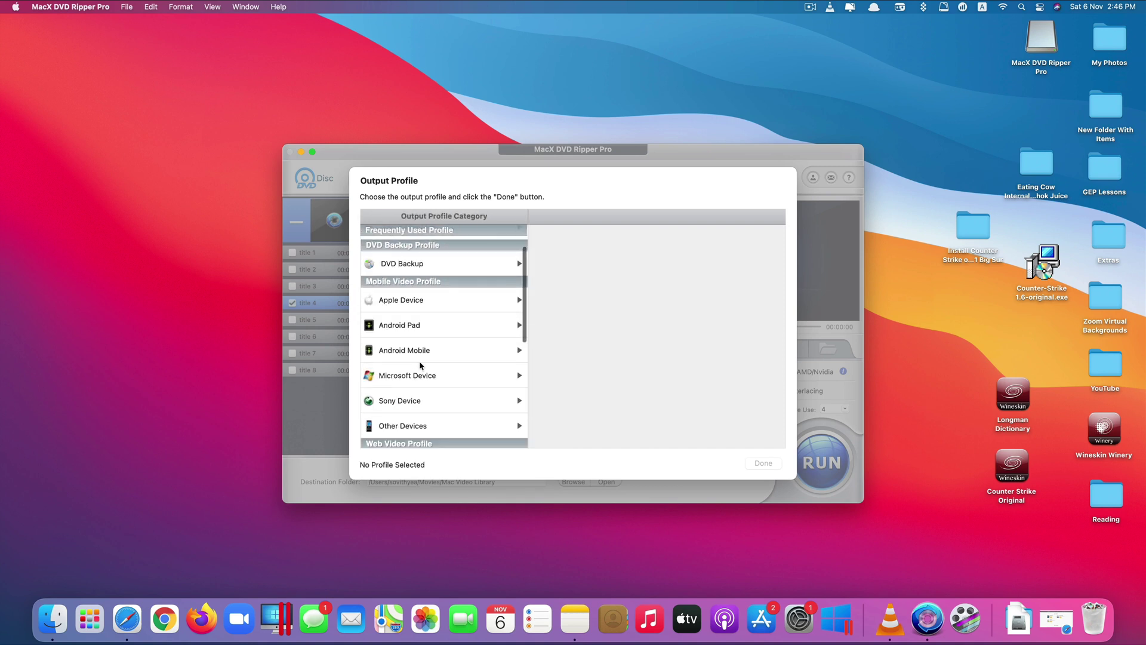
{"action": "scroll", "coordinate": [477, 344], "scroll_direction": "up", "scroll_amount": 2}
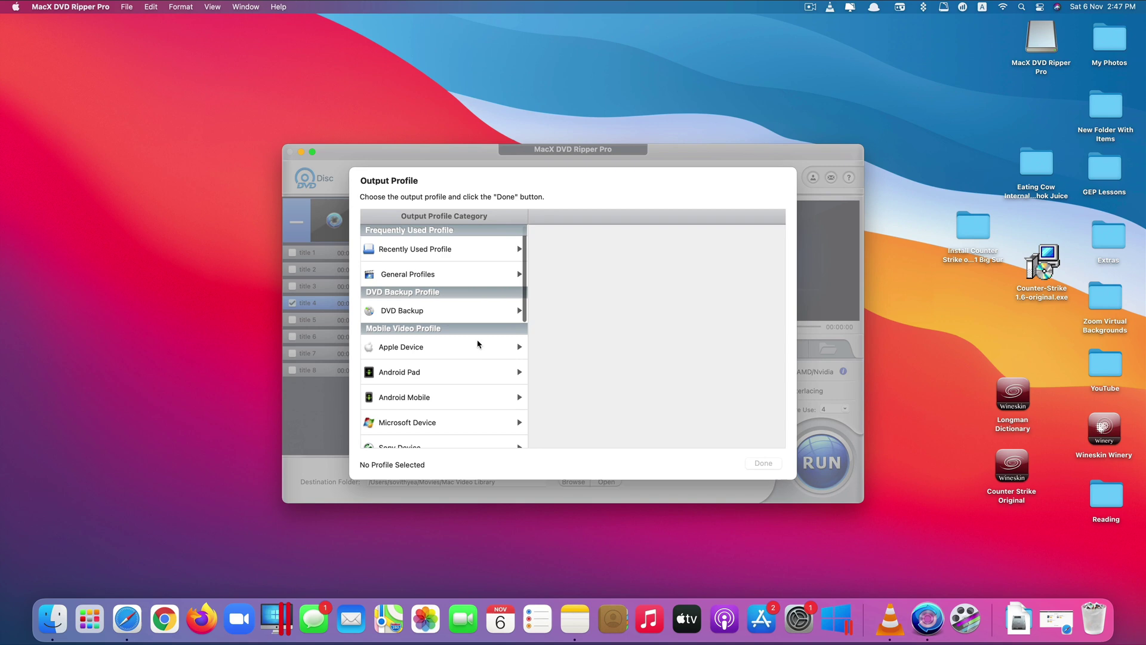
{"action": "left_click", "coordinate": [475, 258]}
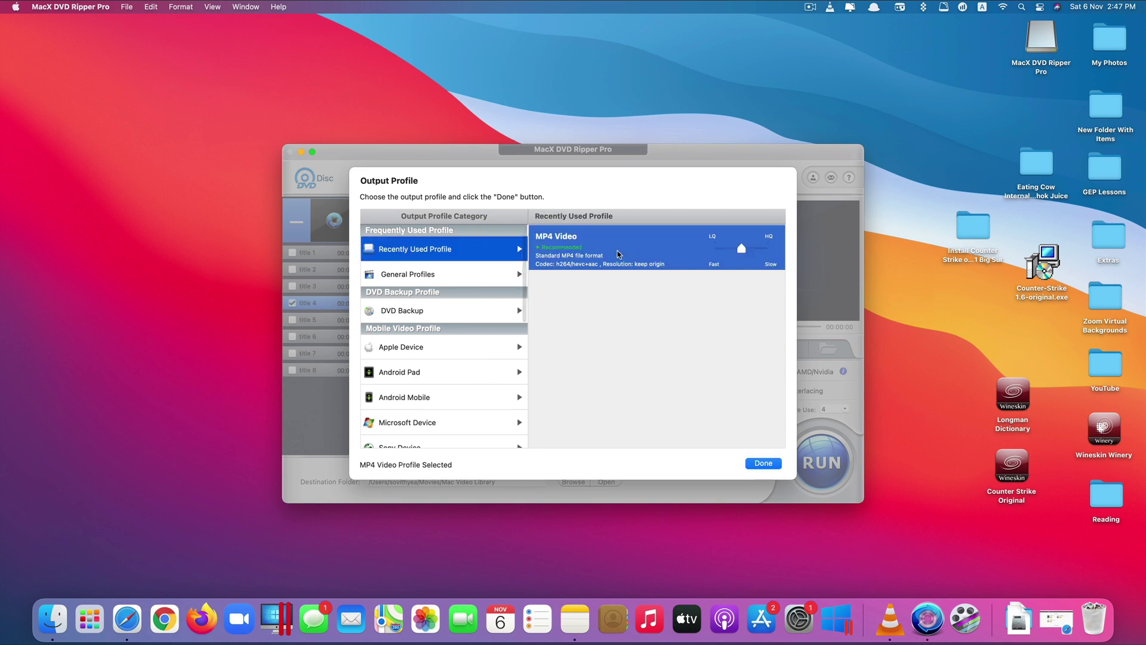
- Apply the MP4 Video output profile, giving output file GREENWOOD_DISC_1.mp4
{"action": "left_click", "coordinate": [758, 465]}
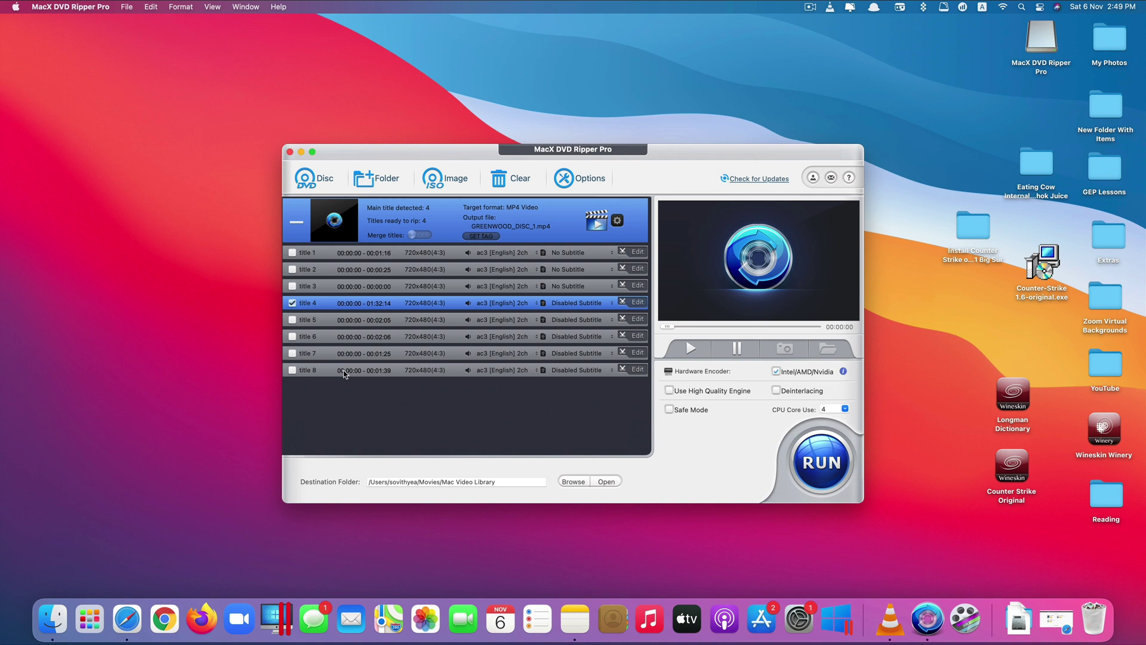
{"action": "left_click", "coordinate": [292, 252]}
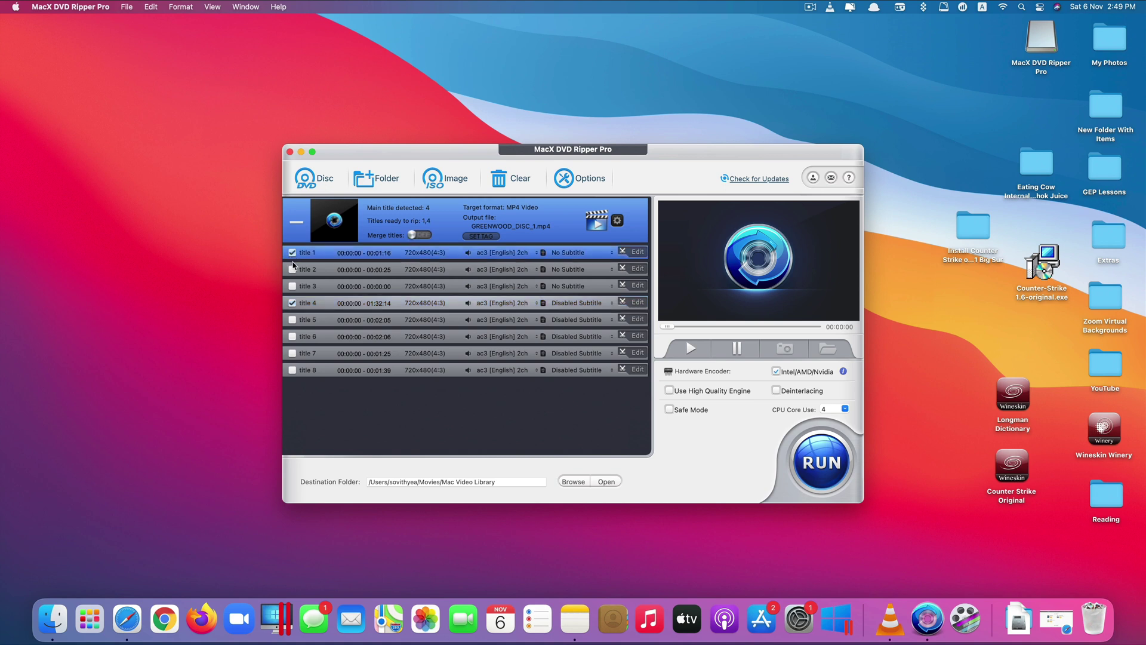
{"action": "left_click", "coordinate": [292, 269]}
{"action": "left_click", "coordinate": [292, 286]}
{"action": "left_click", "coordinate": [292, 319]}
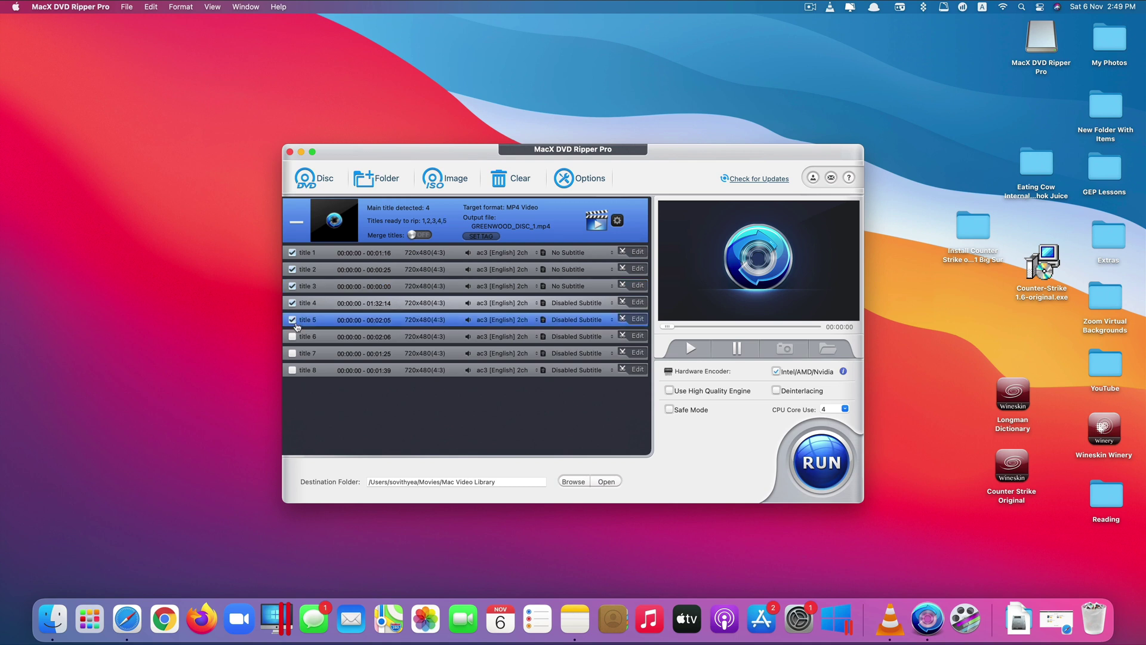
{"action": "left_click", "coordinate": [292, 336]}
{"action": "left_click", "coordinate": [293, 353]}
{"action": "left_click", "coordinate": [292, 370]}
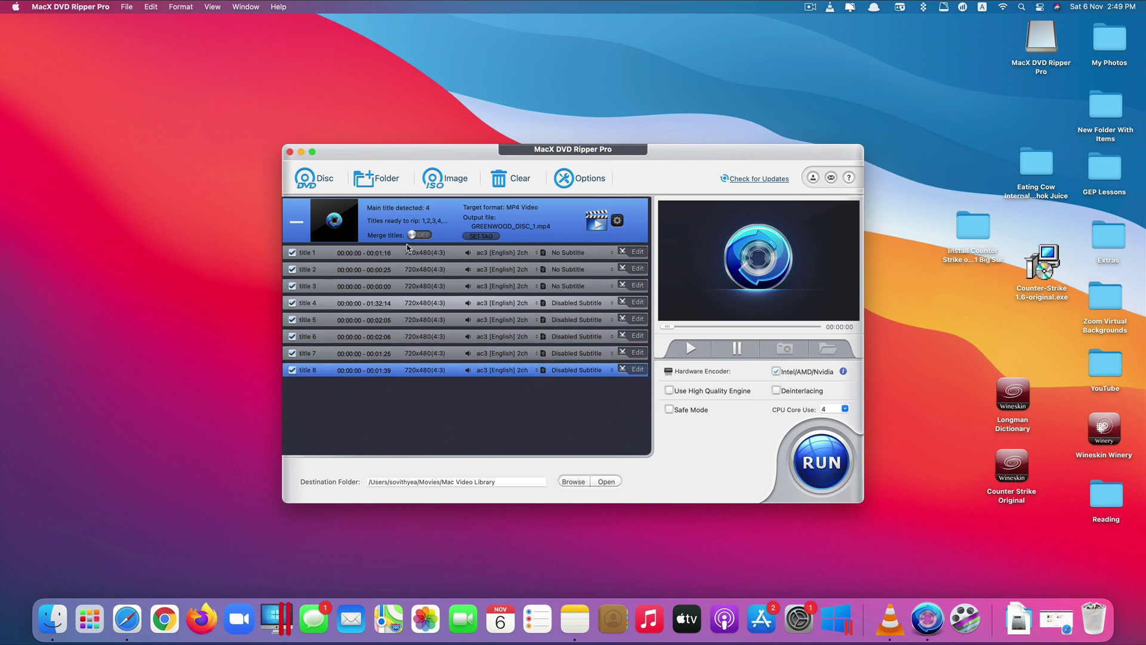
{"action": "left_click", "coordinate": [421, 235]}
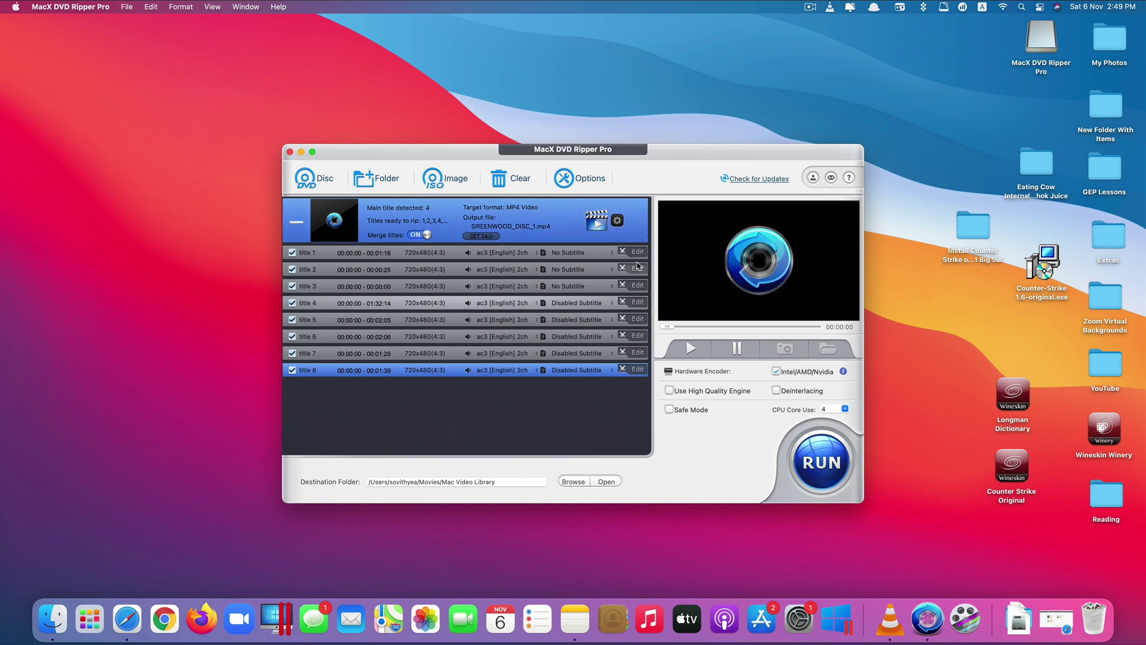
{"action": "mouse_move", "coordinate": [617, 237]}
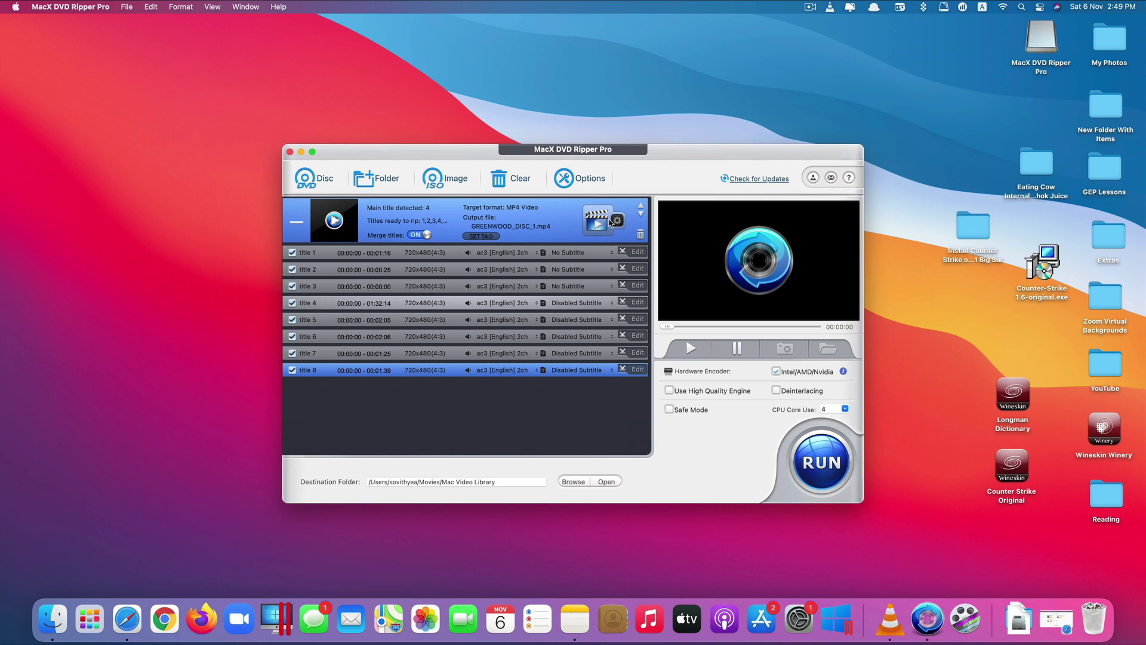
- Set the MP4 profile resolution to 1920x1080 and apply it to all titles
{"action": "left_click", "coordinate": [617, 221]}
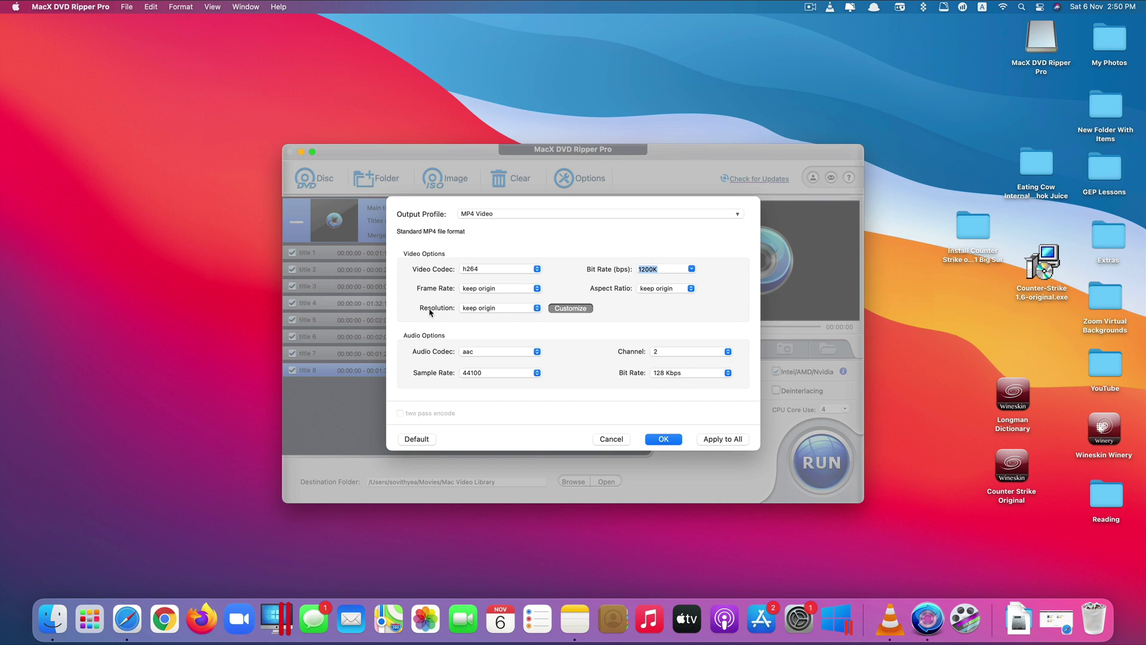
{"action": "left_click", "coordinate": [525, 308]}
{"action": "left_click", "coordinate": [545, 333]}
{"action": "left_click", "coordinate": [518, 310]}
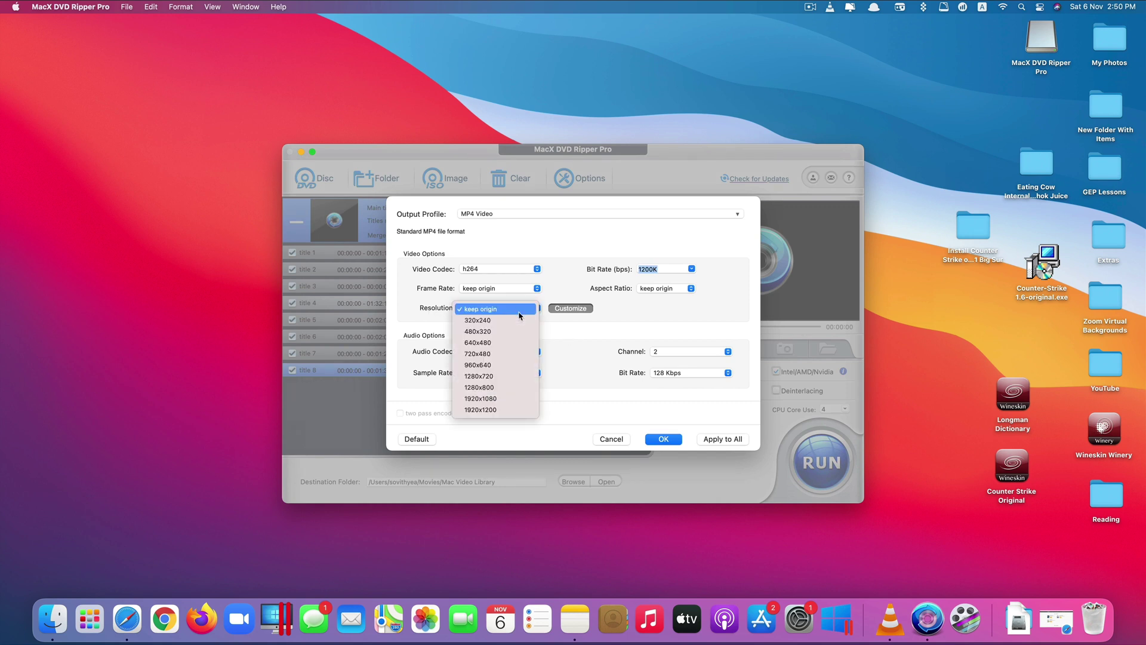
{"action": "left_click", "coordinate": [507, 400]}
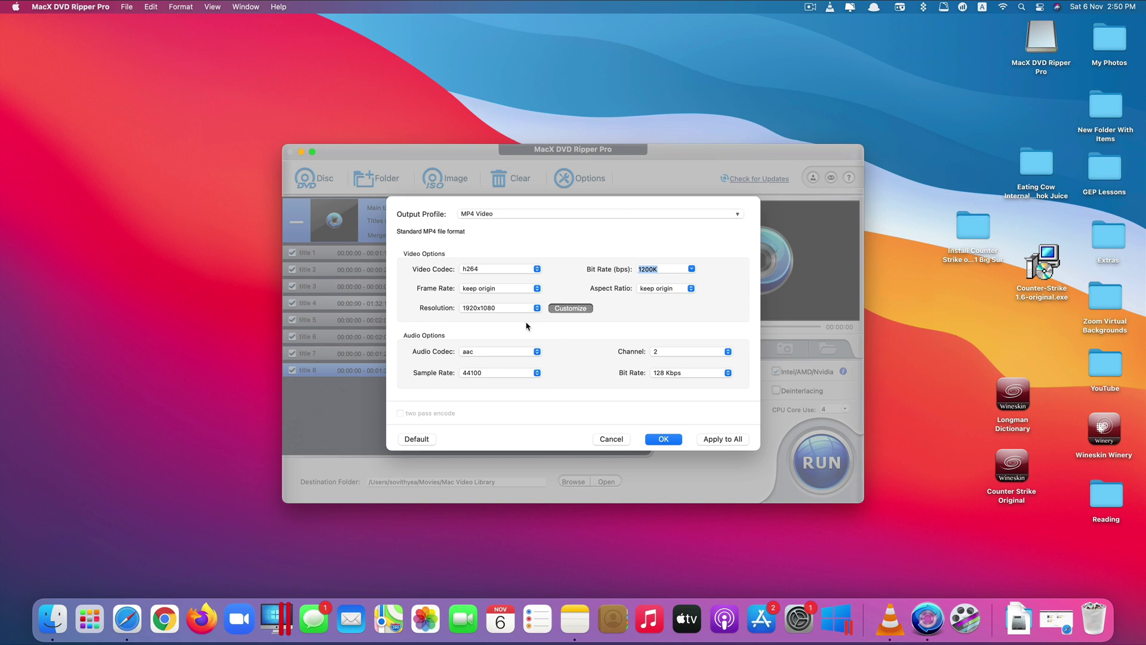
{"action": "left_click", "coordinate": [722, 442]}
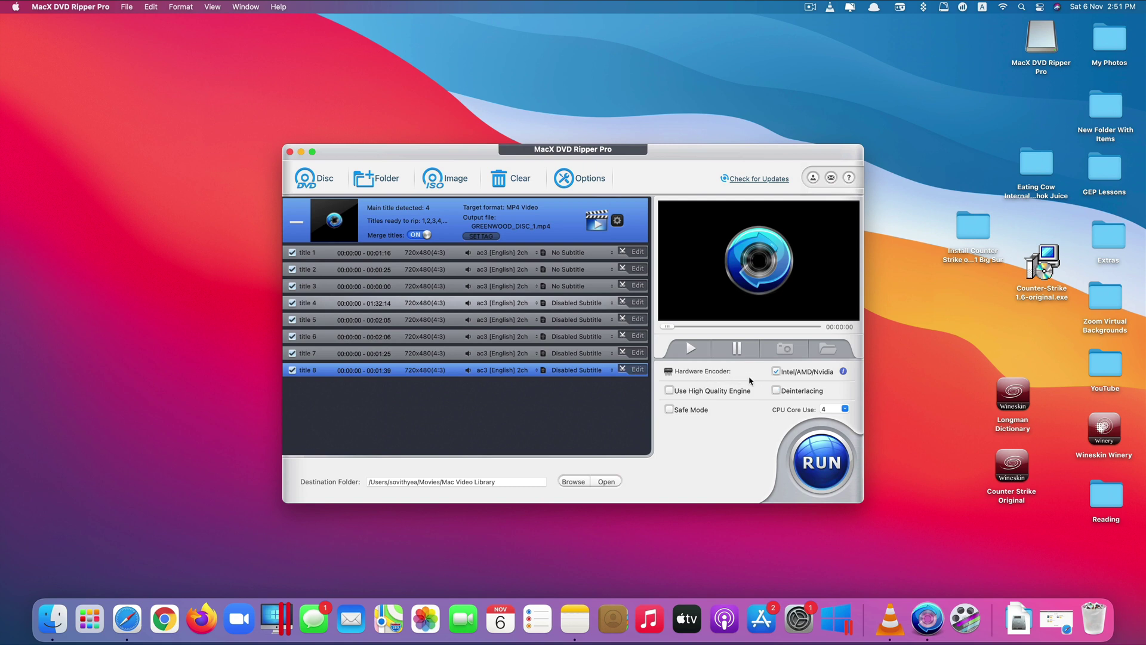
- Check hardware encoding support, then set CPU Core Use to 4
{"action": "left_click", "coordinate": [843, 371]}
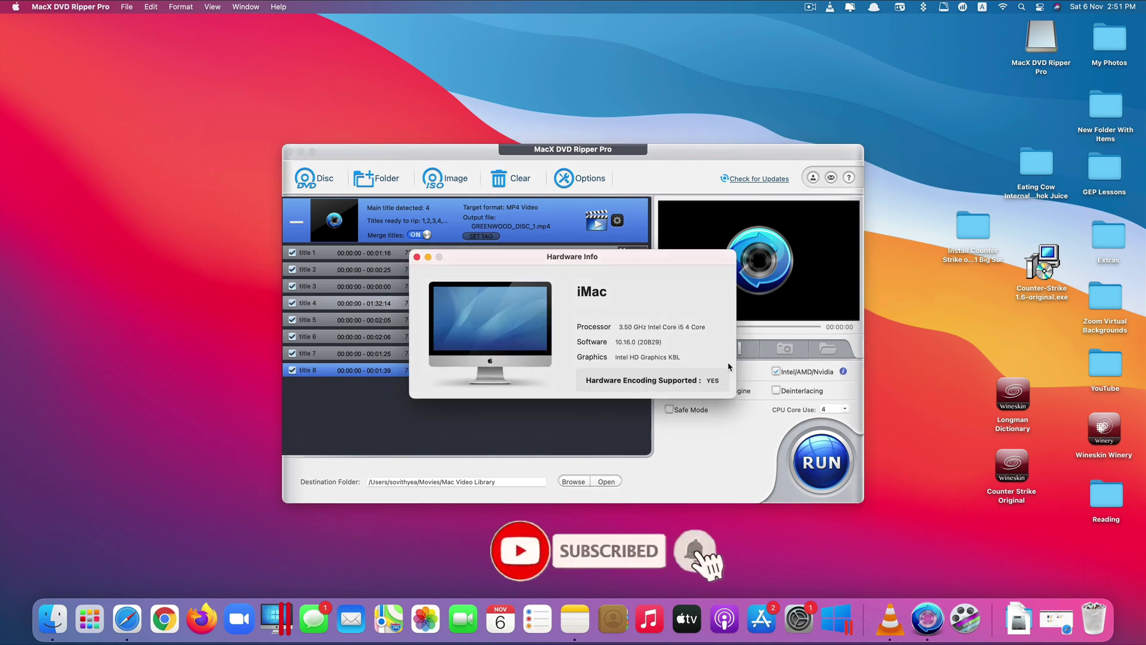
{"action": "left_click", "coordinate": [416, 257]}
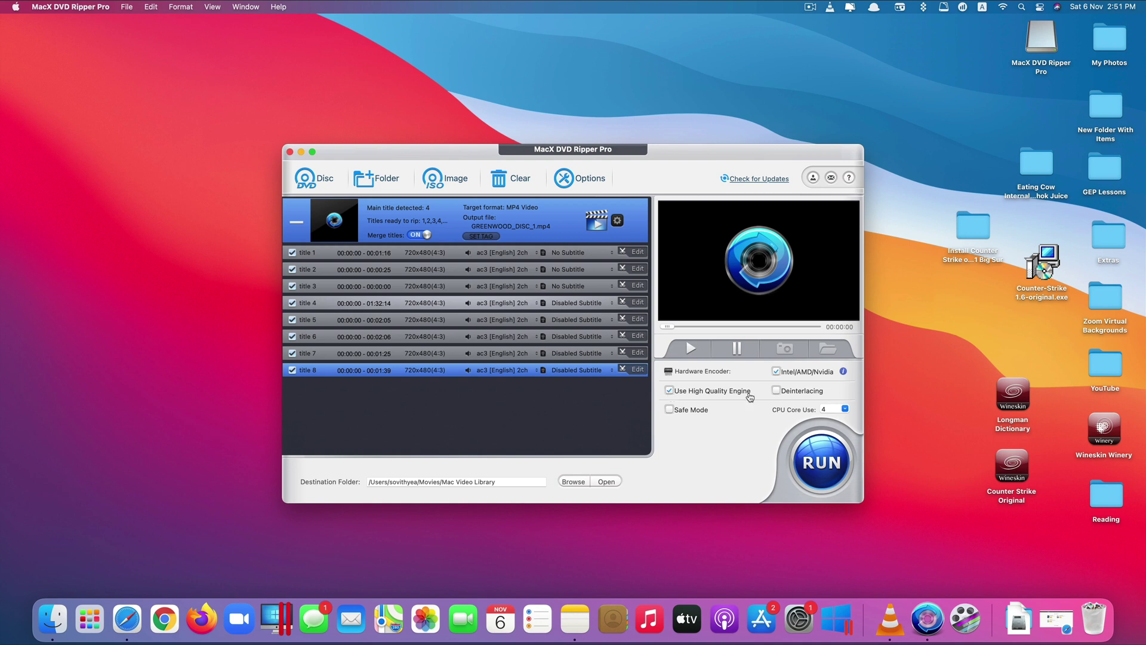
{"action": "left_click", "coordinate": [844, 408]}
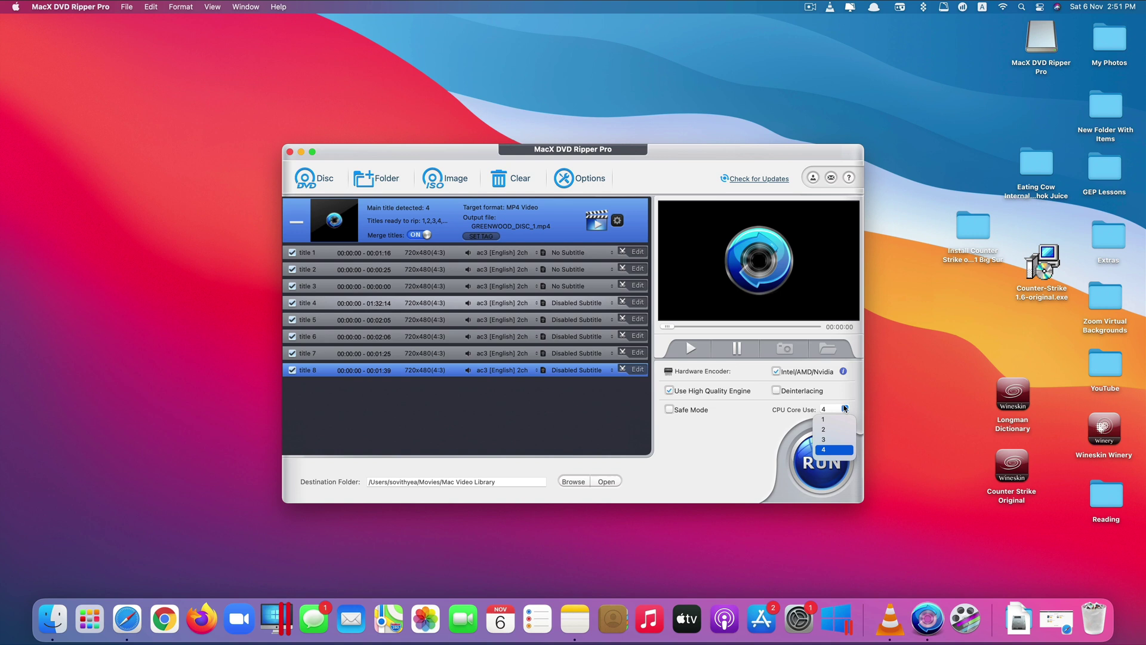
{"action": "left_click", "coordinate": [824, 452]}
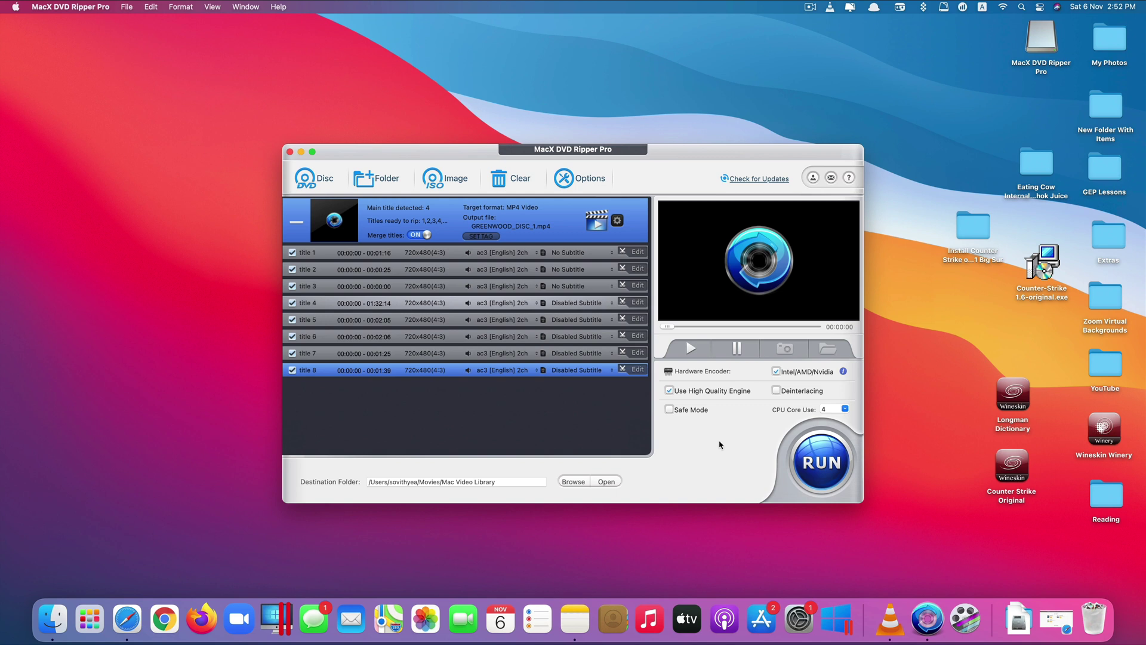
- Run the conversion of the merged titles into GREENWOOD_DISC_1.mp4
{"action": "left_click", "coordinate": [821, 465]}
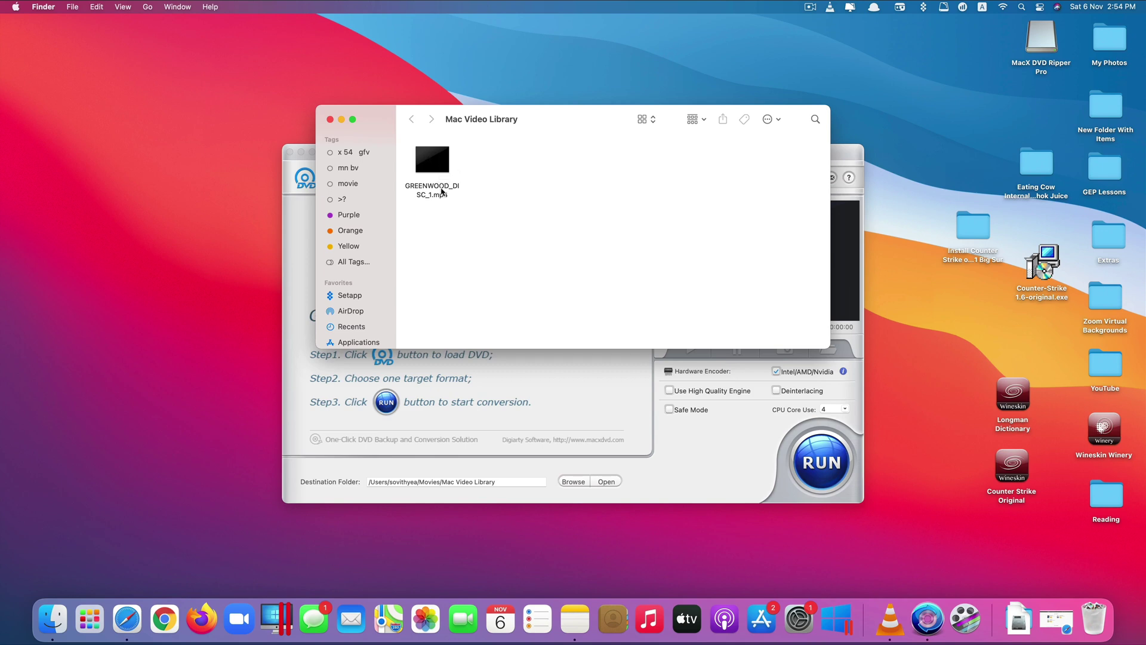
- Check the 2.09 GB size of GREENWOOD_DISC_1.mp4 via Get Info
{"action": "left_click", "coordinate": [442, 188]}
{"action": "right_click", "coordinate": [442, 195]}
{"action": "mouse_move", "coordinate": [461, 215]}
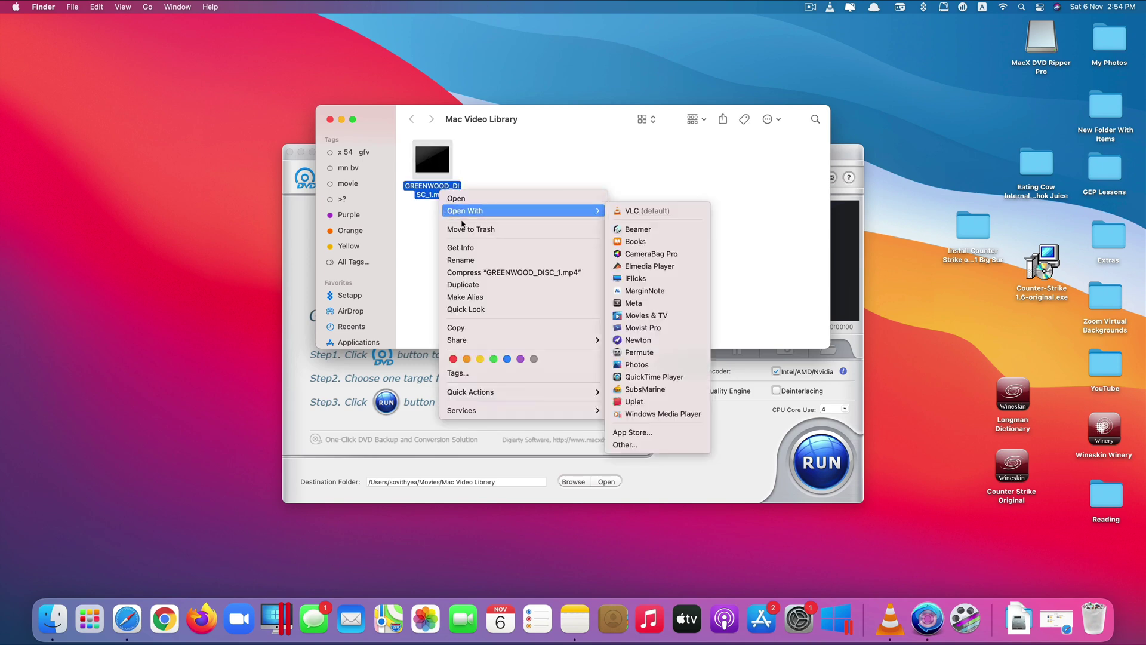
{"action": "left_click", "coordinate": [476, 248]}
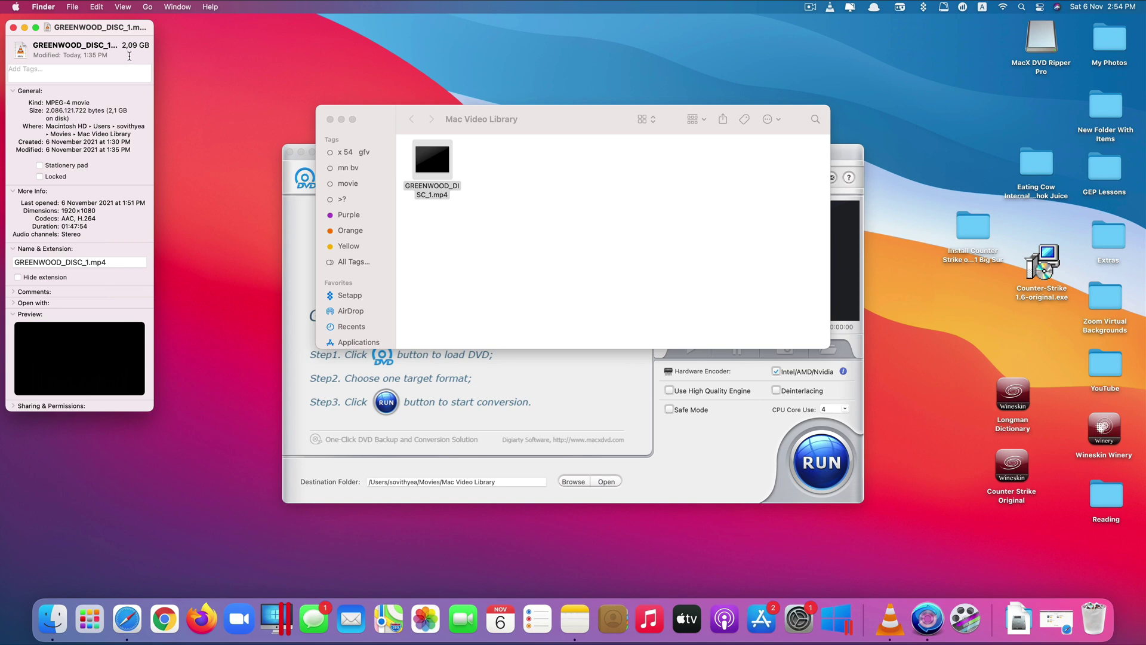
{"action": "left_click", "coordinate": [13, 28]}
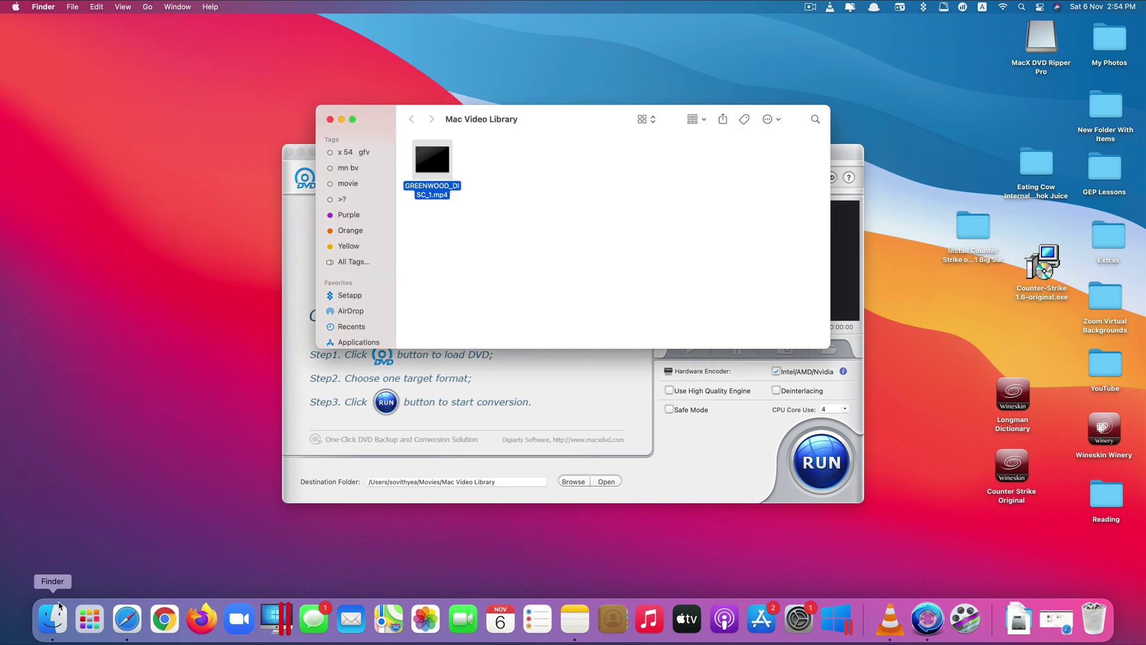
- View the 5.55 GB GREENWOOD_DISC_1.ISO in its Downloads folder, then close that window
{"action": "right_click", "coordinate": [54, 613]}
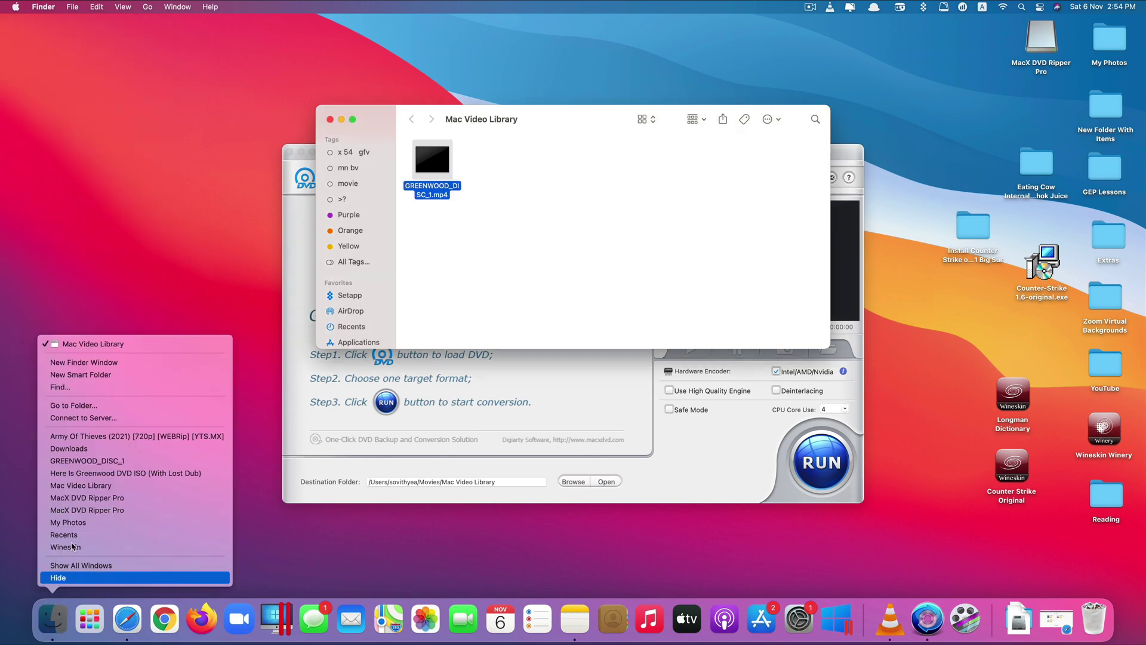
{"action": "left_click", "coordinate": [89, 404]}
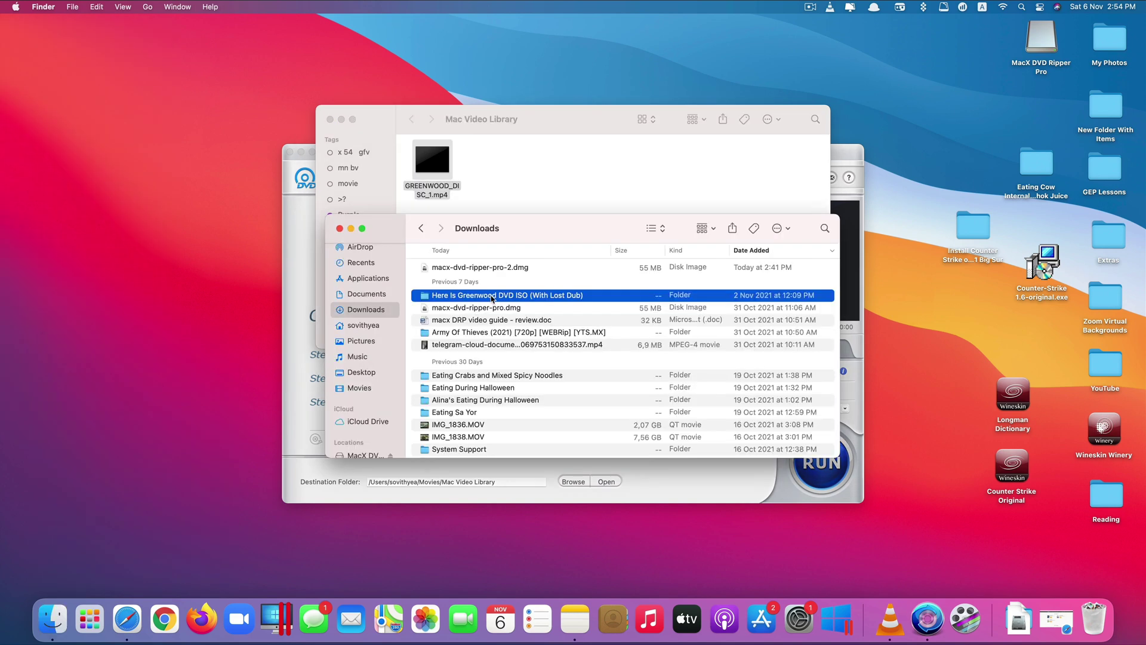
{"action": "double_click", "coordinate": [543, 295]}
{"action": "left_click", "coordinate": [512, 269]}
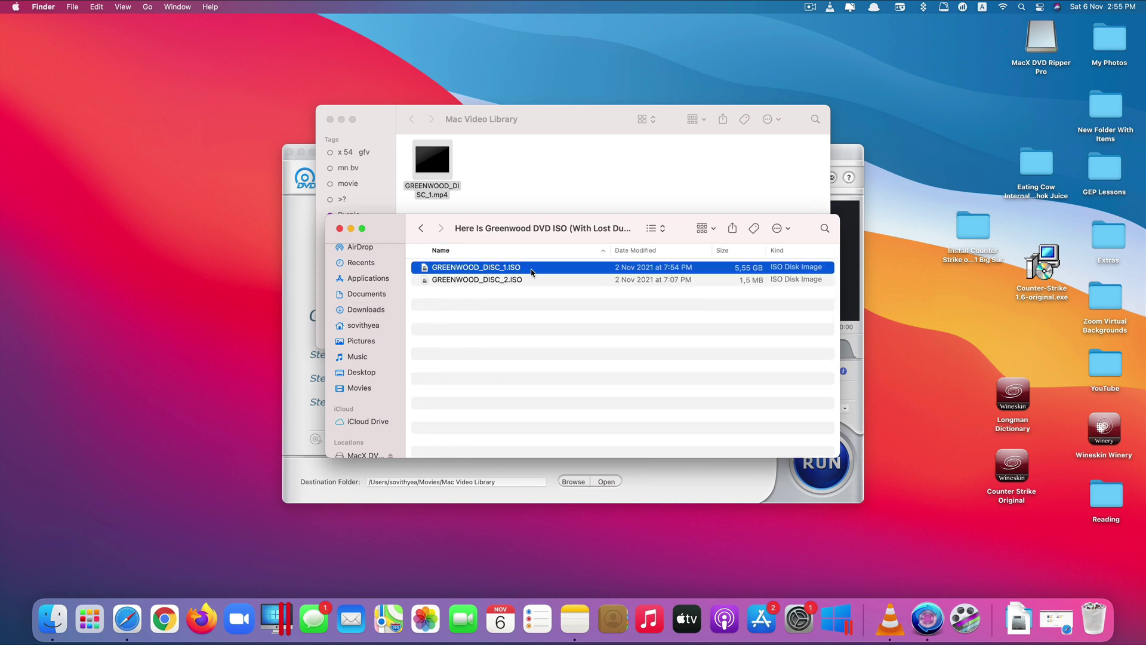
{"action": "right_click", "coordinate": [532, 272]}
{"action": "left_click", "coordinate": [734, 305]}
{"action": "left_click", "coordinate": [760, 291]}
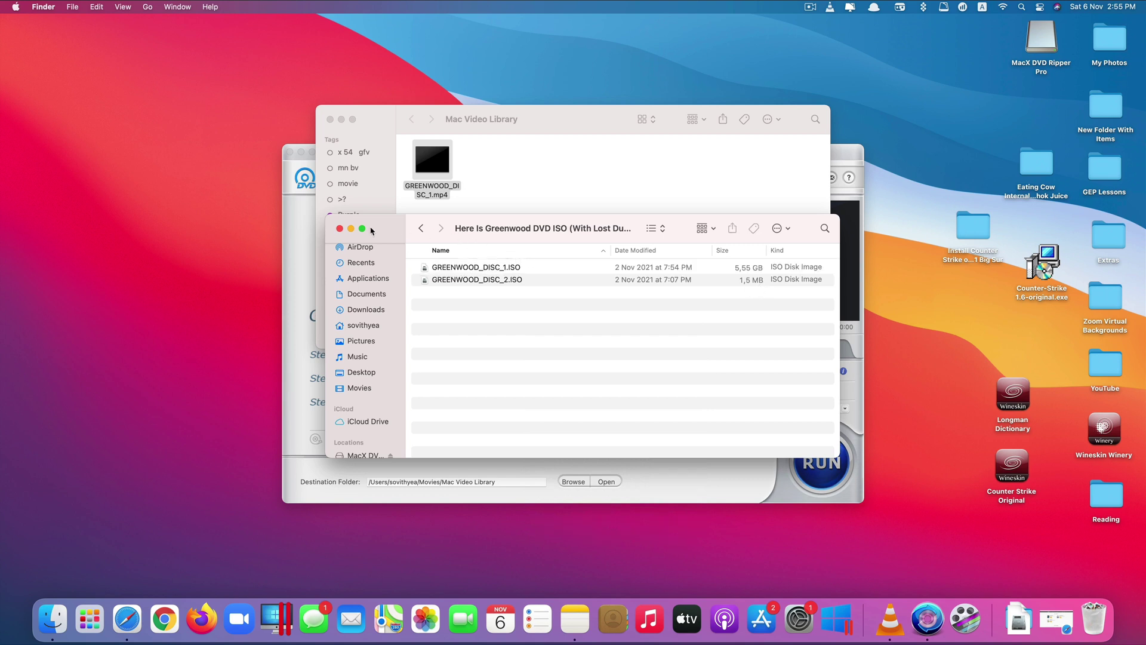
{"action": "left_click_drag", "start_coordinate": [371, 230], "coordinate": [330, 248]}
{"action": "left_click", "coordinate": [298, 246]}
- Play GREENWOOD_DISC_1.mp4 in VLC, skipping ahead to about 03:03 and 06:22
{"action": "mouse_move", "coordinate": [446, 176]}
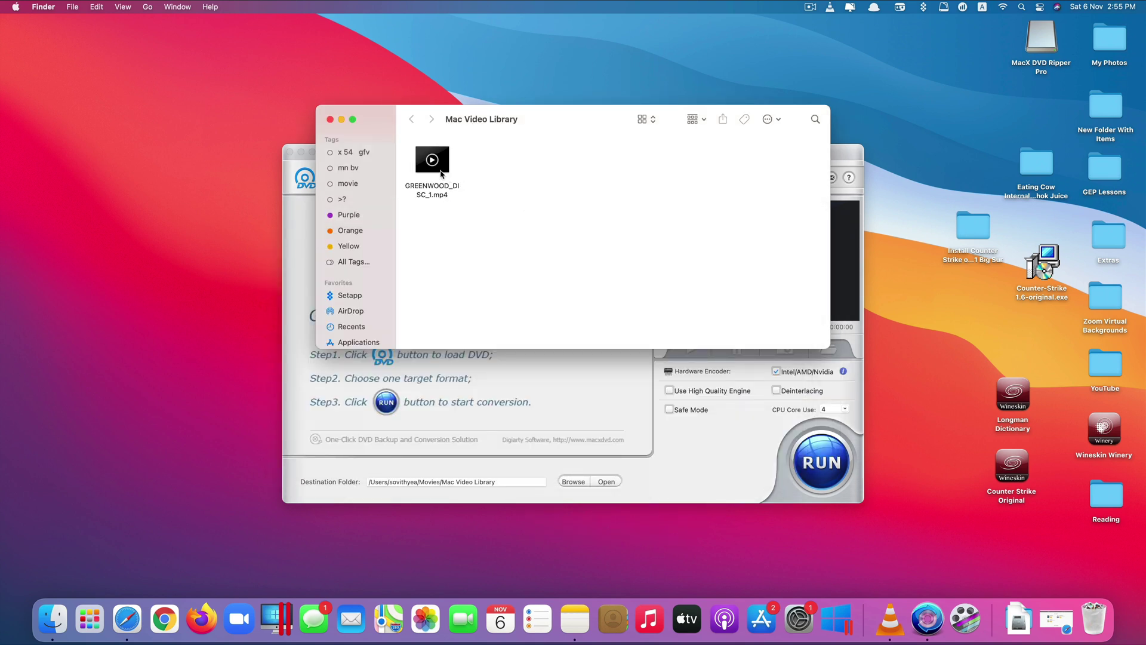
{"action": "left_click", "coordinate": [433, 191]}
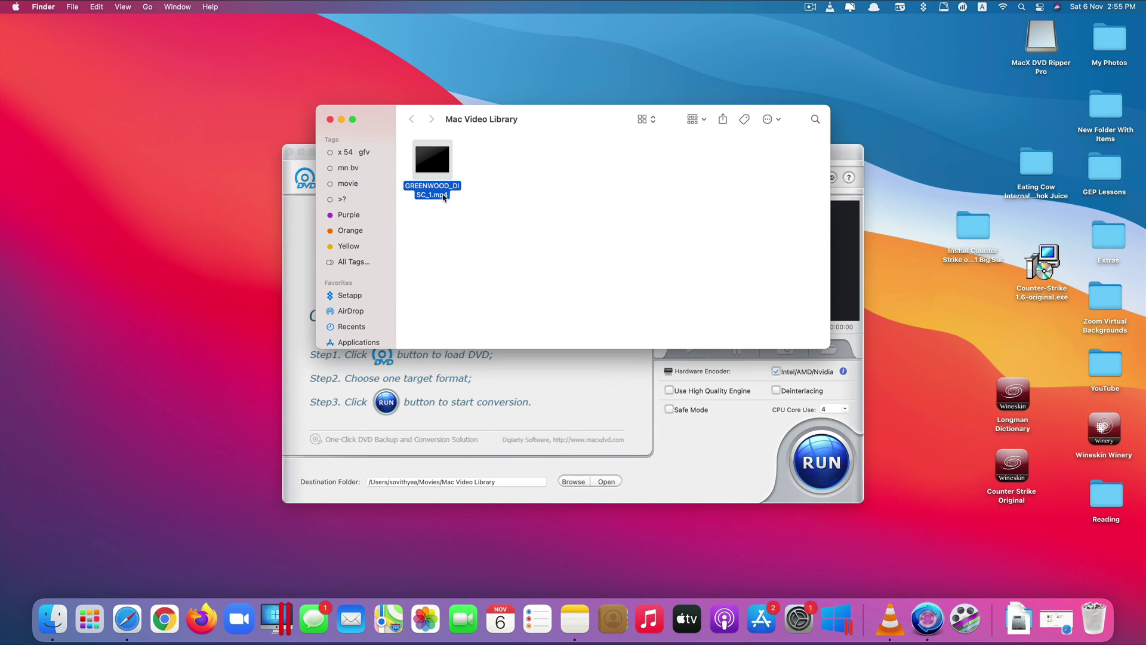
{"action": "double_click", "coordinate": [427, 197]}
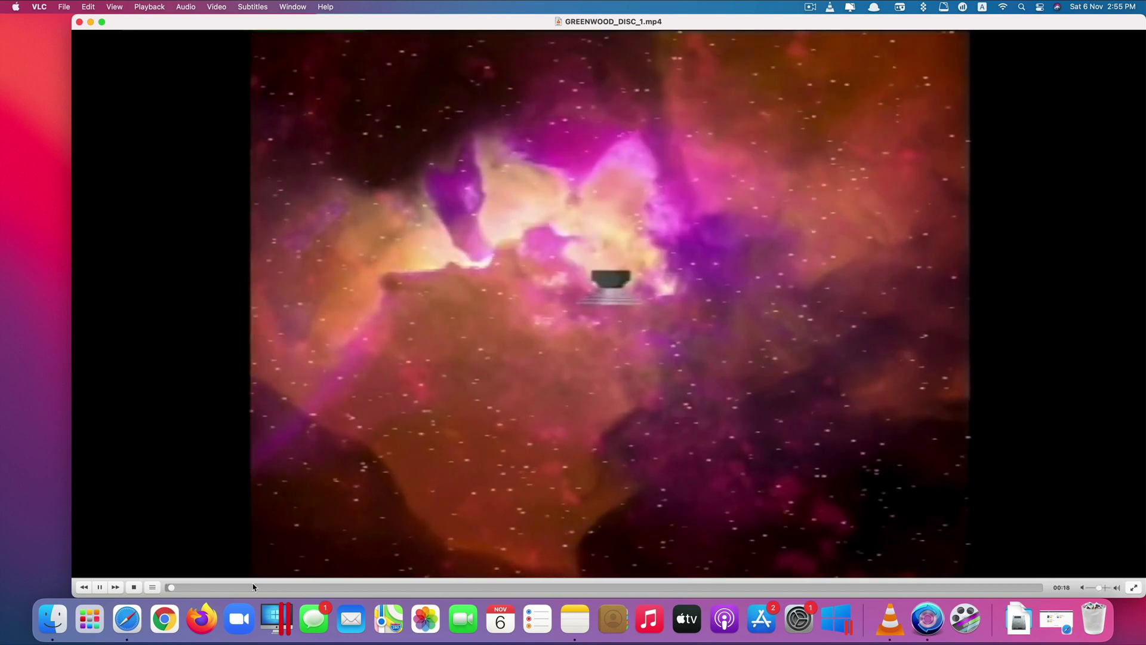
{"action": "left_click", "coordinate": [192, 588]}
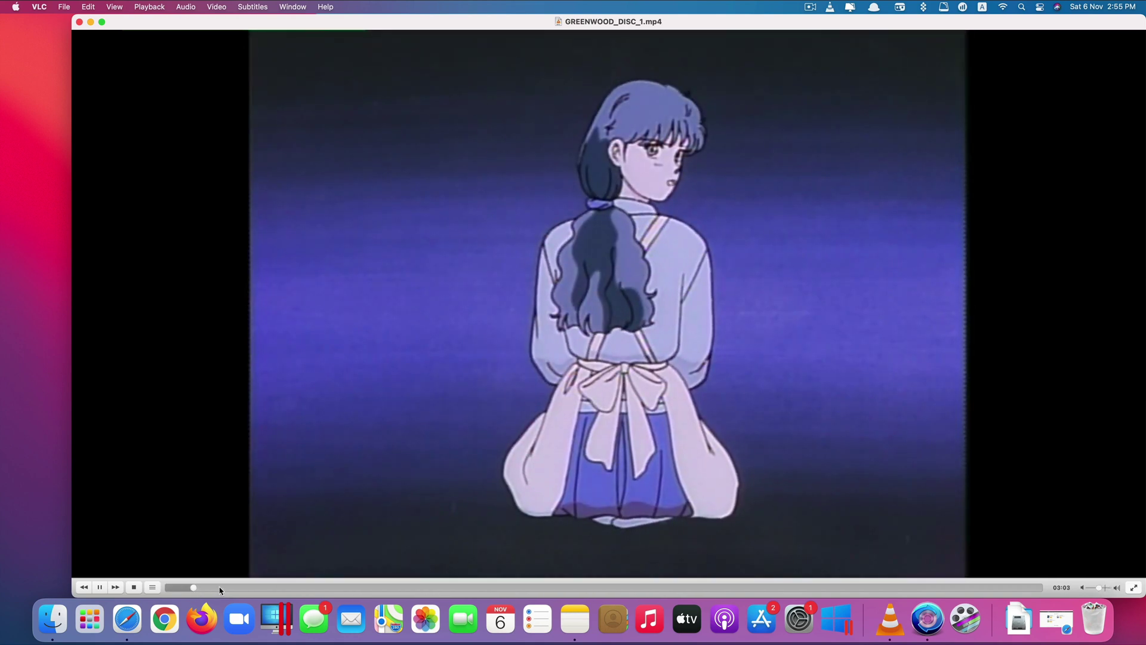
{"action": "left_click", "coordinate": [219, 588]}
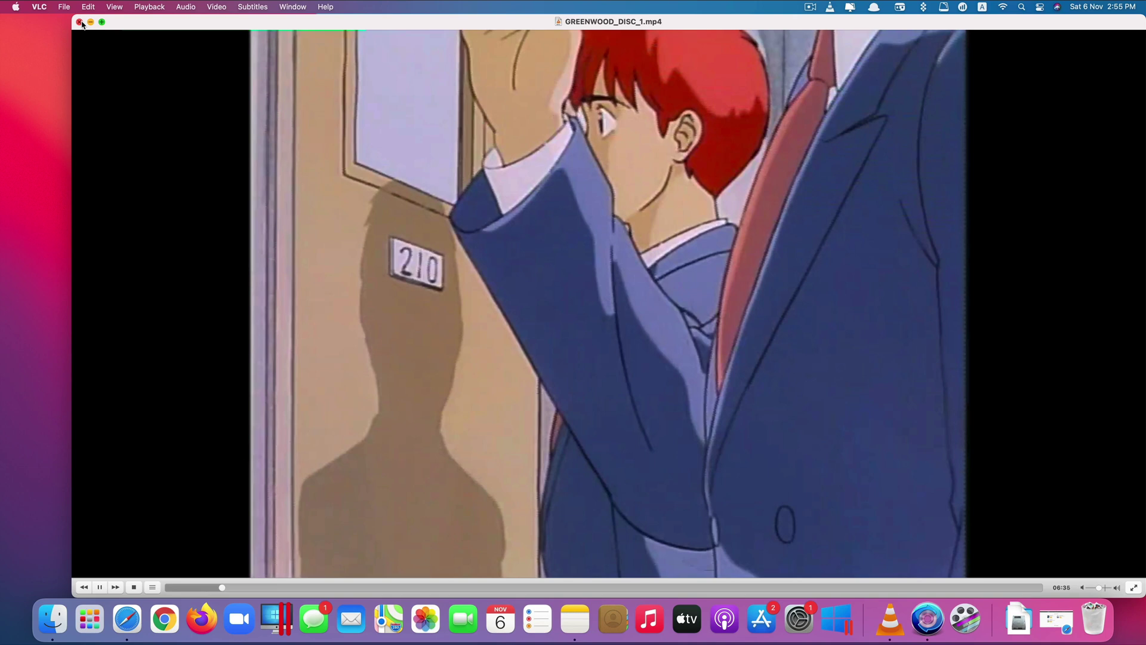
- Close VLC and the Mac Video Library window, then restore the macxdvd.com page
{"action": "left_click", "coordinate": [80, 22]}
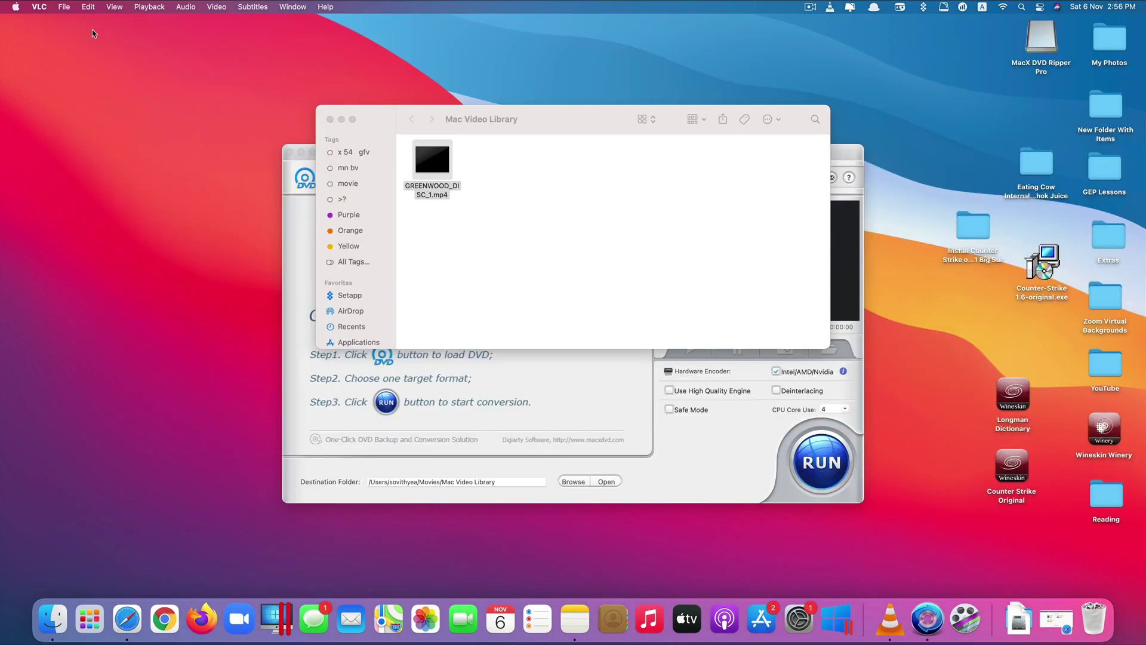
{"action": "left_click", "coordinate": [329, 119]}
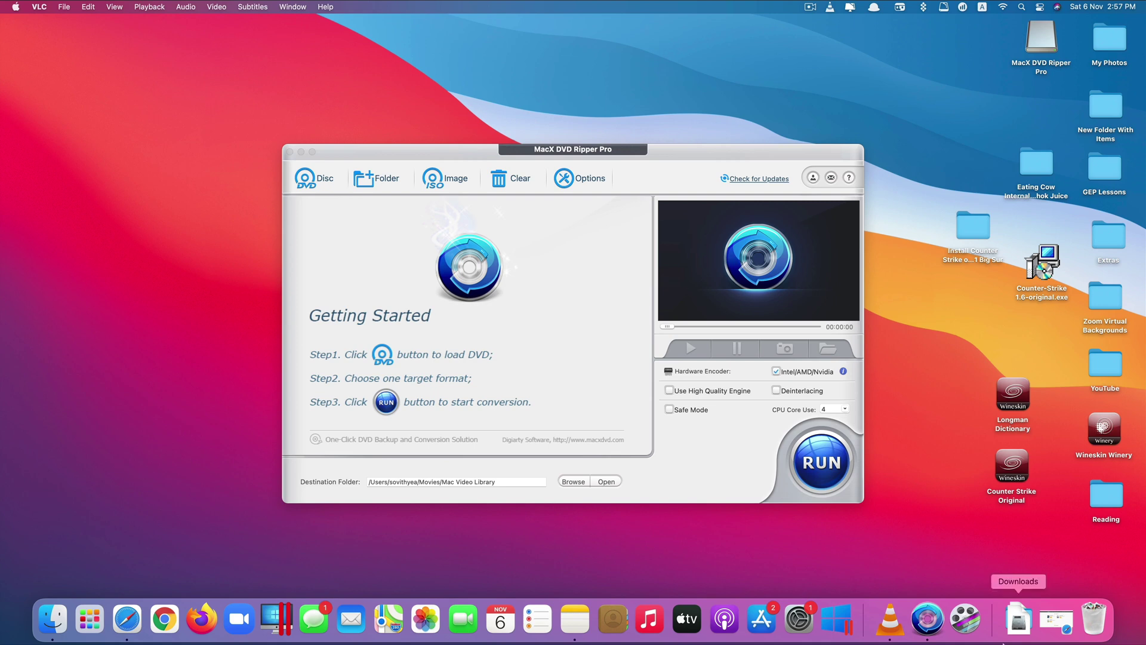
{"action": "left_click", "coordinate": [1055, 619]}
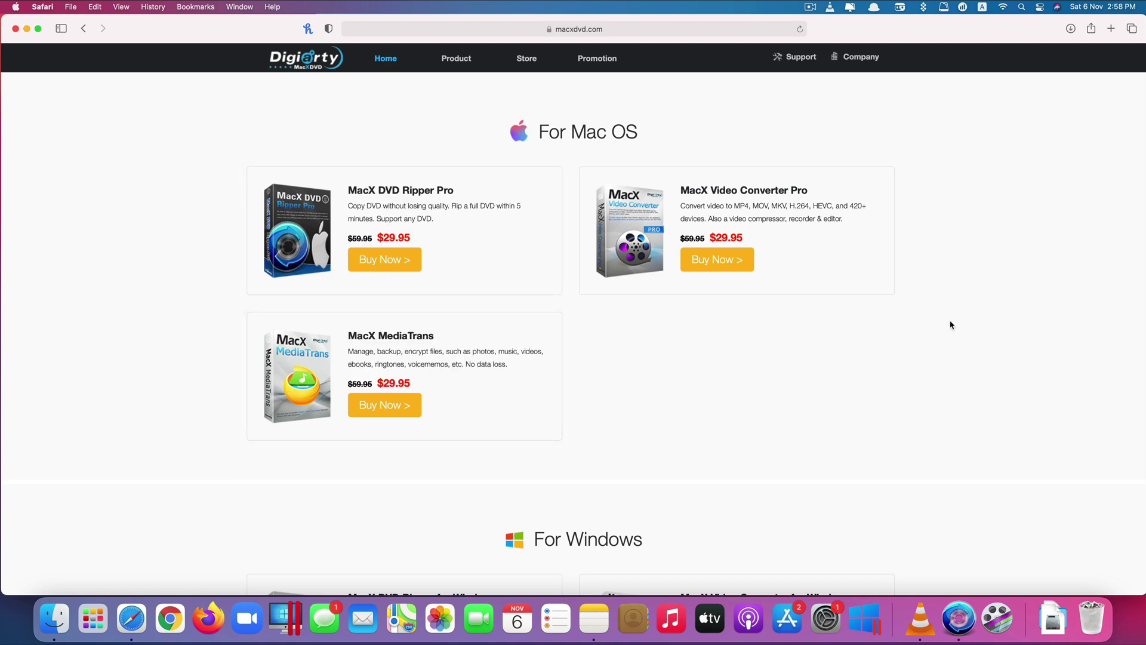
{"action": "mouse_move", "coordinate": [887, 284]}
{"action": "scroll", "coordinate": [732, 369], "scroll_direction": "down", "scroll_amount": 3}
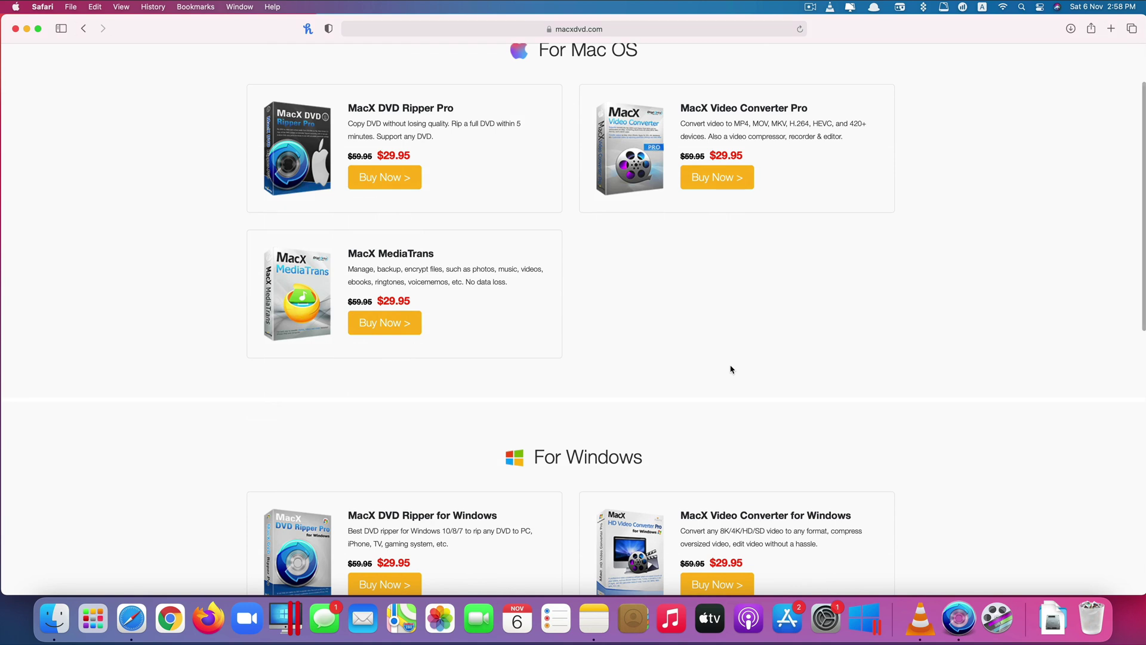
{"action": "scroll", "coordinate": [731, 370], "scroll_direction": "up", "scroll_amount": 3}
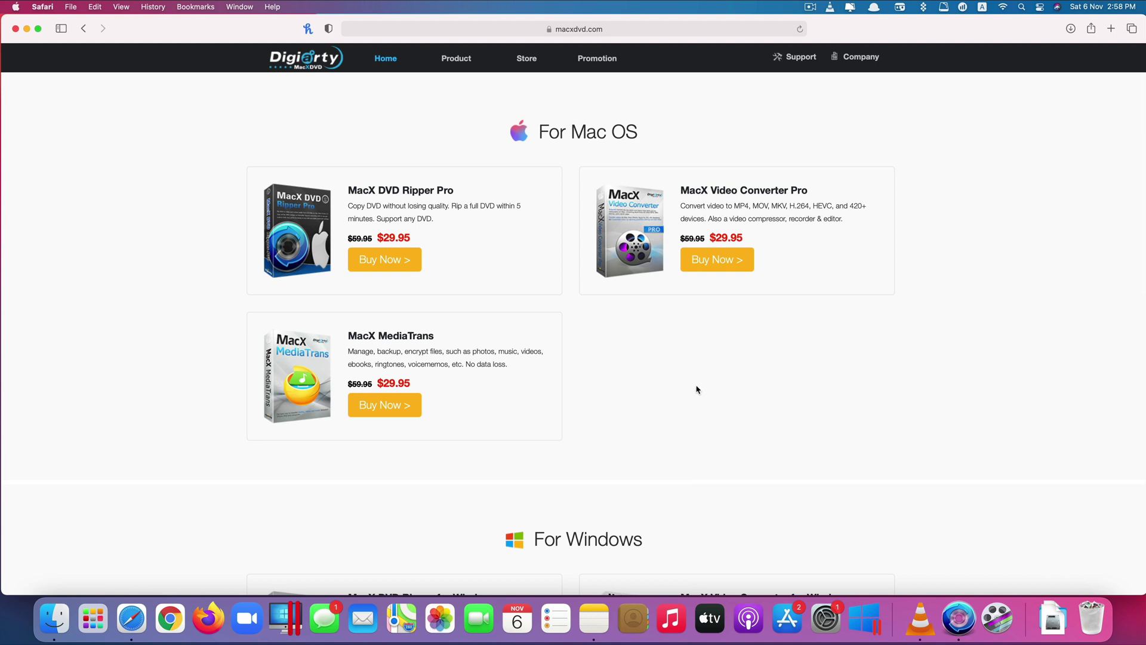
{"action": "scroll", "coordinate": [697, 389], "scroll_direction": "down", "scroll_amount": 2}
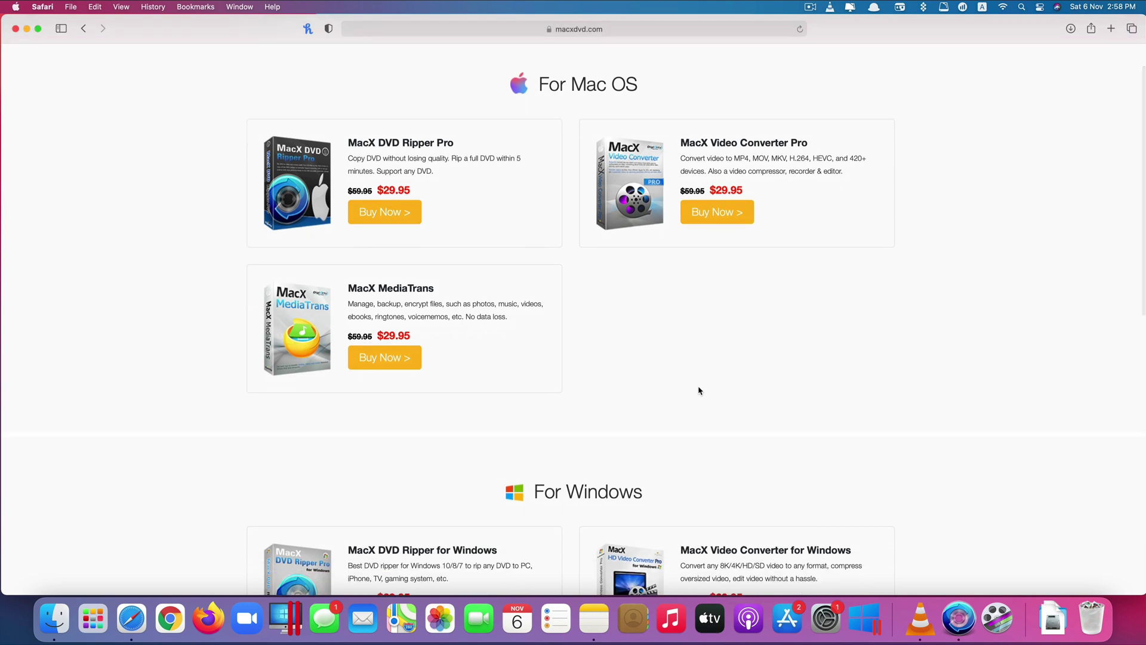
{"action": "scroll", "coordinate": [699, 391], "scroll_direction": "down", "scroll_amount": 5}
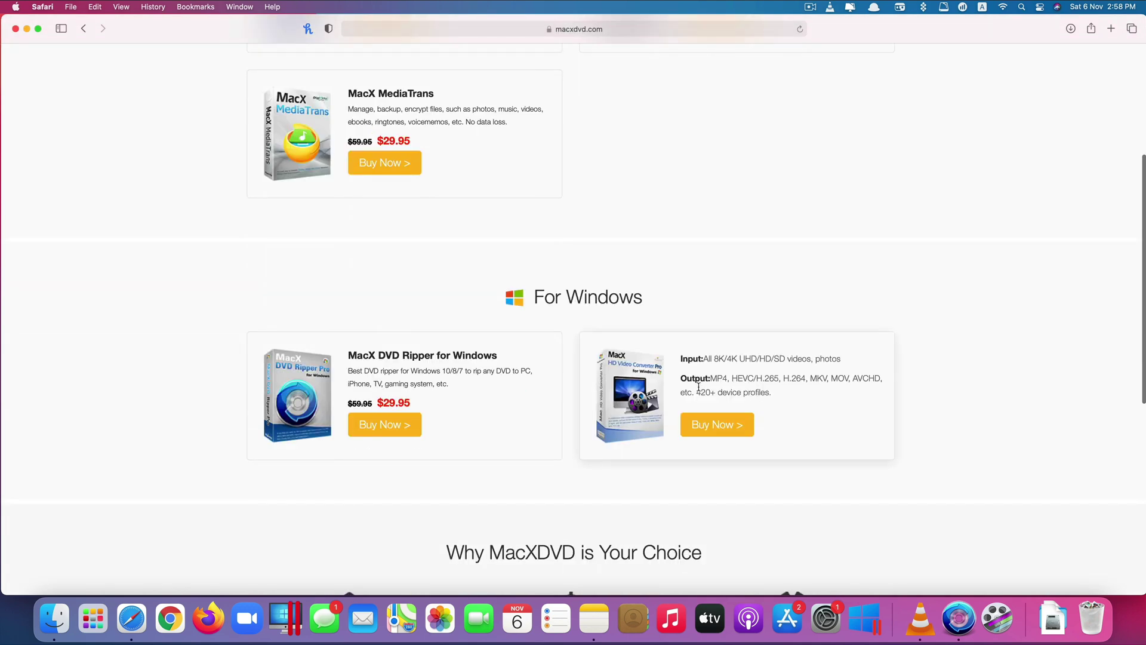